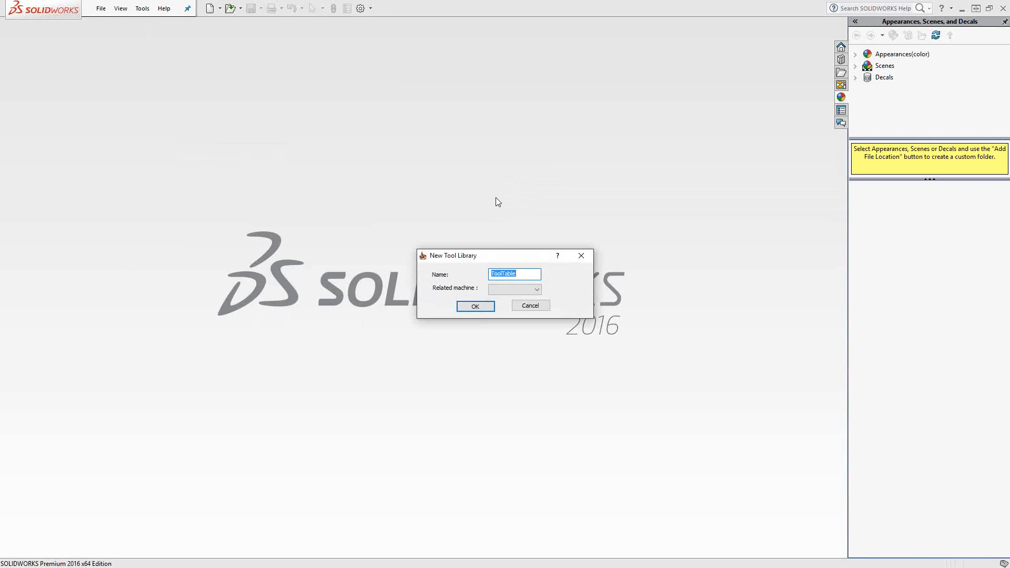
Create a new tool library named ToolTable and add an end mill to it
{"action": "left_click", "coordinate": [476, 310]}
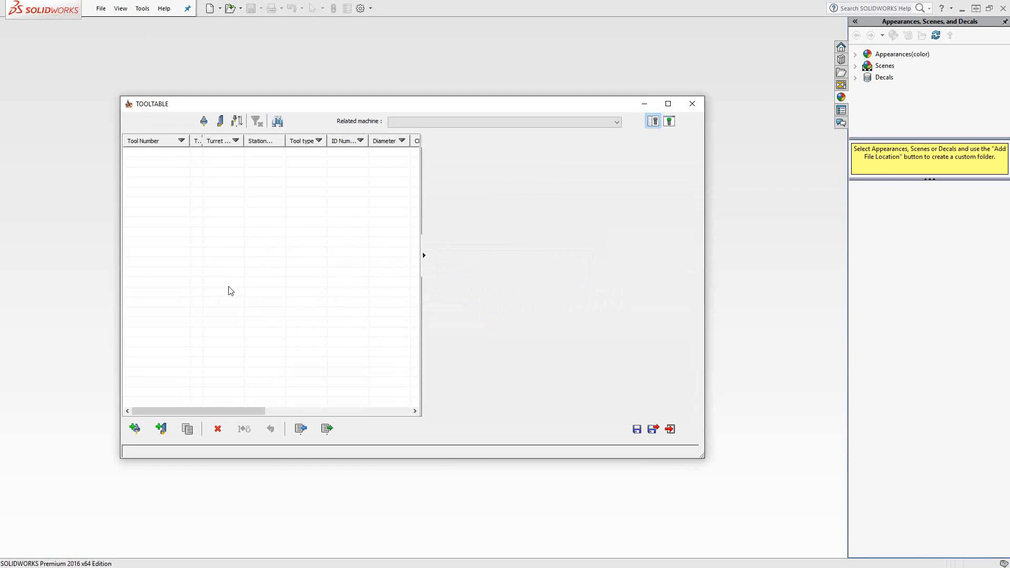
{"action": "left_click", "coordinate": [135, 429]}
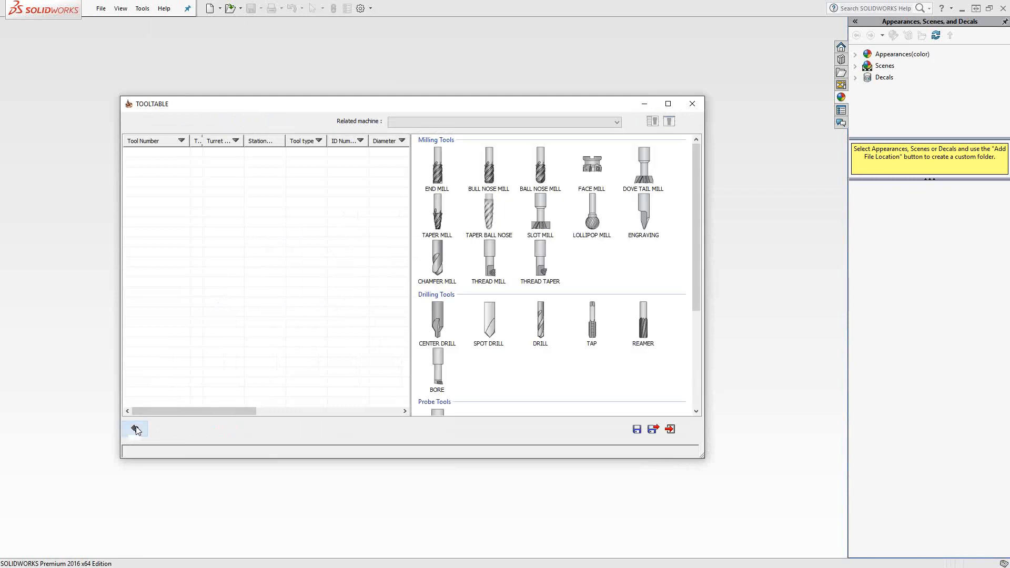
{"action": "mouse_move", "coordinate": [695, 188]}
{"action": "left_mouse_down"}
{"action": "mouse_move", "coordinate": [706, 293]}
{"action": "mouse_move", "coordinate": [713, 165]}
{"action": "mouse_move", "coordinate": [711, 195]}
{"action": "left_mouse_up"}
{"action": "left_click", "coordinate": [438, 169]}
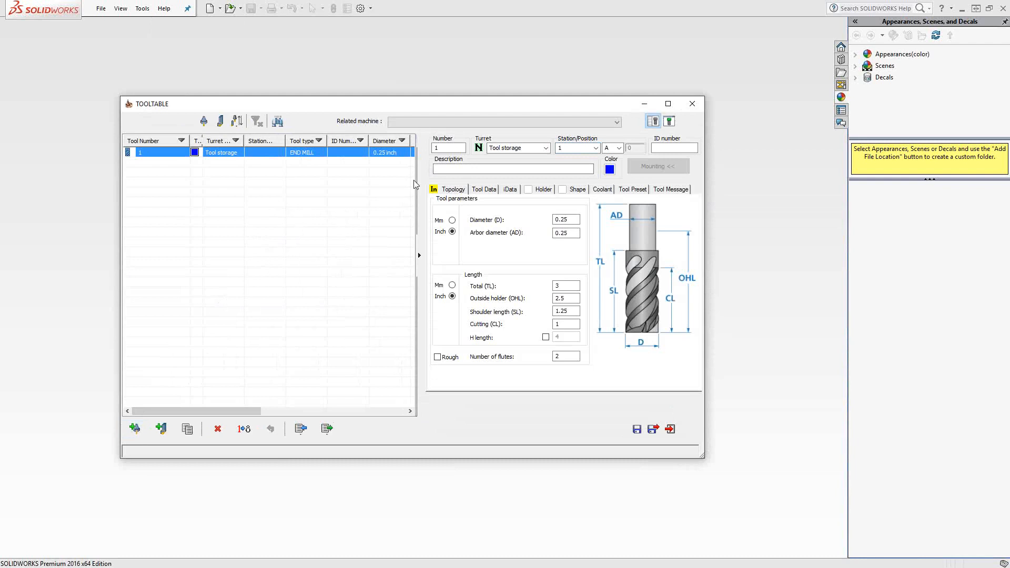
Describe the end mill as Ø0.5" Em and set its diameter to 0.5 inch
{"action": "double_click", "coordinate": [448, 147]}
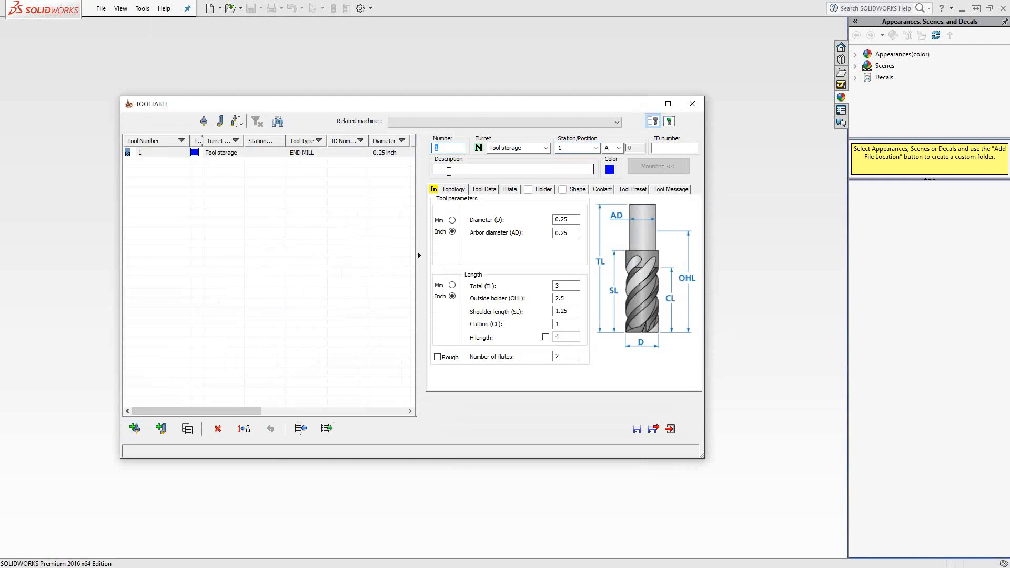
{"action": "left_click", "coordinate": [451, 170]}
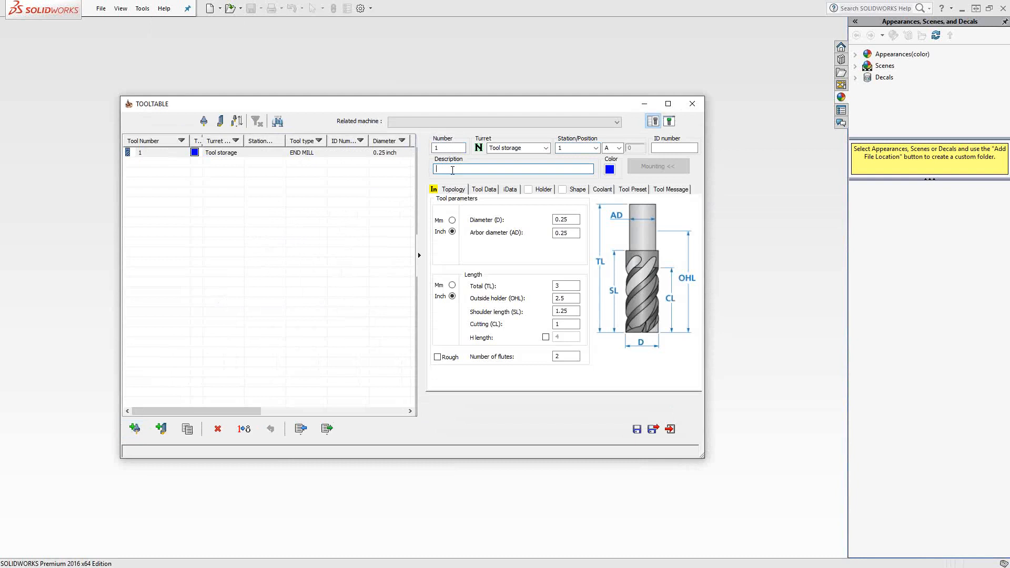
{"action": "type", "text": "Ø0.5\" Em"}
{"action": "key", "text": "Tab"}
{"action": "type", "text": ".5"}
{"action": "key", "text": "Tab"}
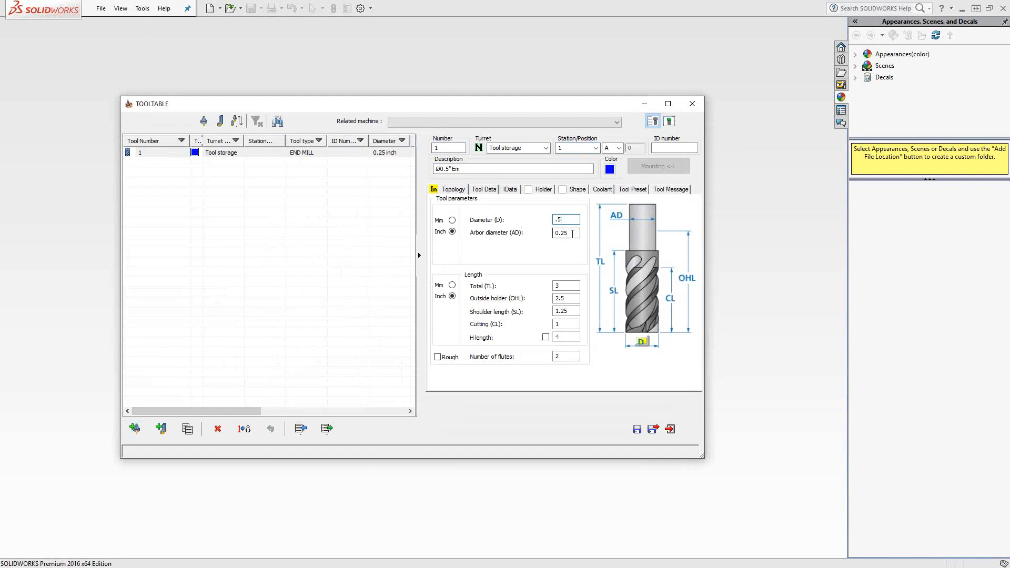
Set the end mill's cutting length to 2 inches and its shoulder length to 2.25 inches
{"action": "left_click", "coordinate": [566, 324]}
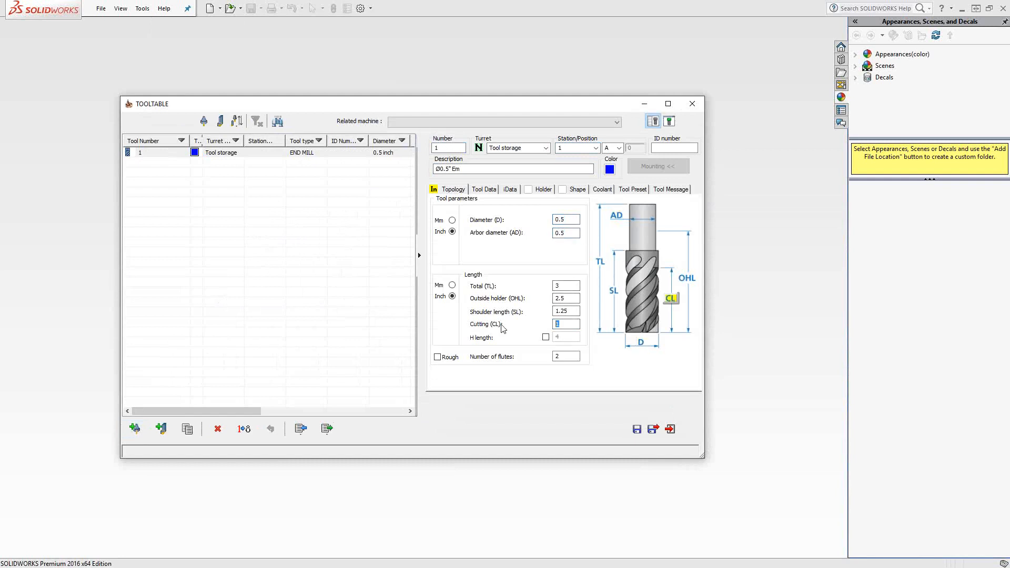
{"action": "type", "text": "2"}
{"action": "left_click", "coordinate": [573, 311]}
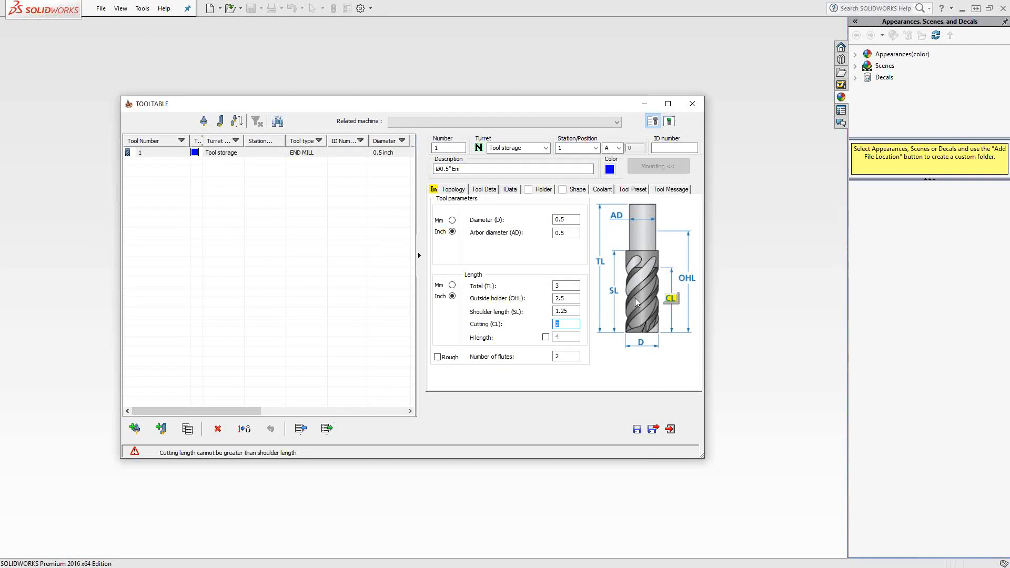
{"action": "left_click", "coordinate": [574, 312]}
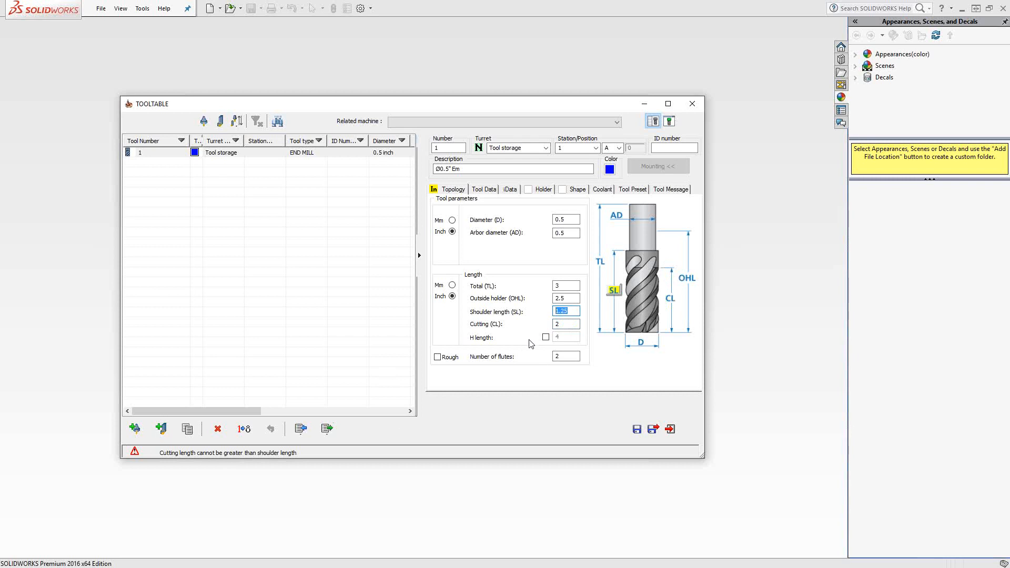
{"action": "type", "text": "2.25"}
{"action": "left_click", "coordinate": [567, 325]}
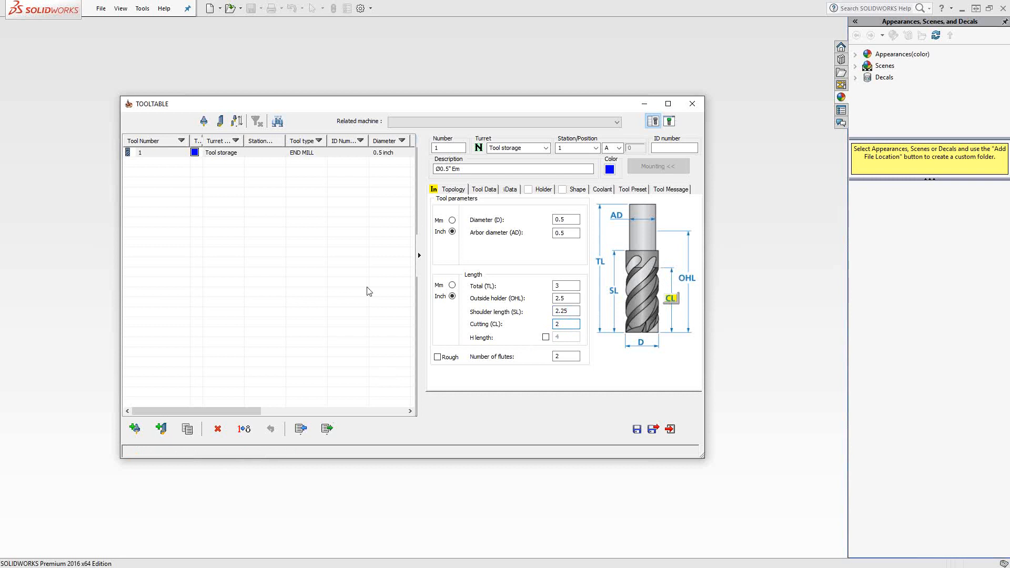
Add an external turning tool to the table and look over its shank's insert lead angle options
{"action": "left_click", "coordinate": [163, 431]}
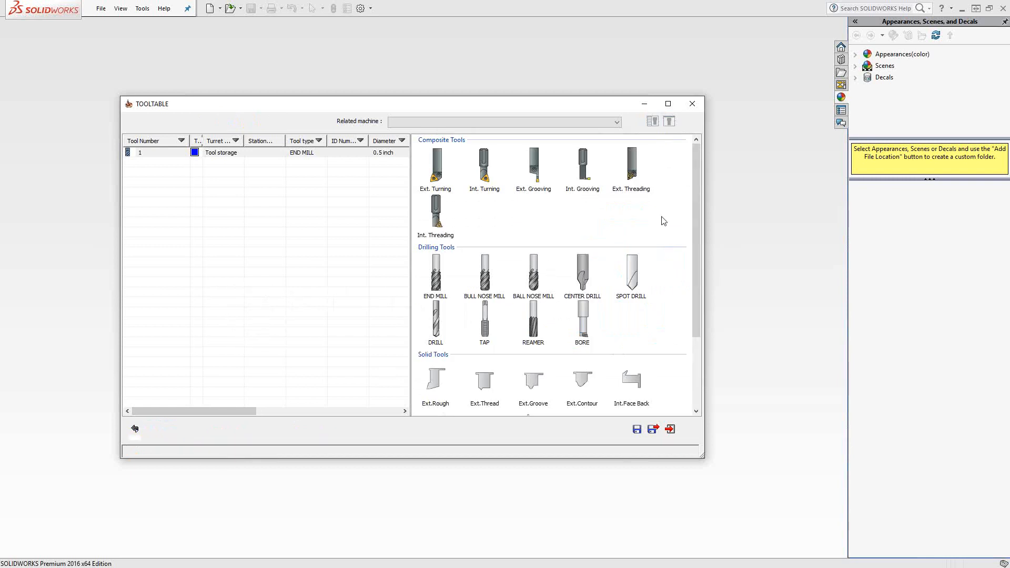
{"action": "left_click_drag", "start_coordinate": [696, 199], "coordinate": [692, 174]}
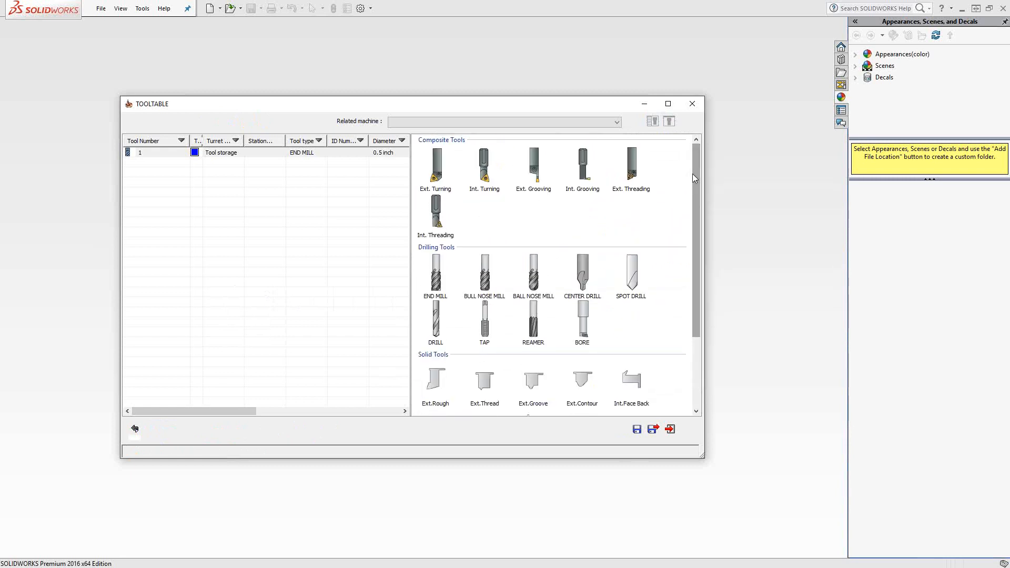
{"action": "double_click", "coordinate": [434, 173]}
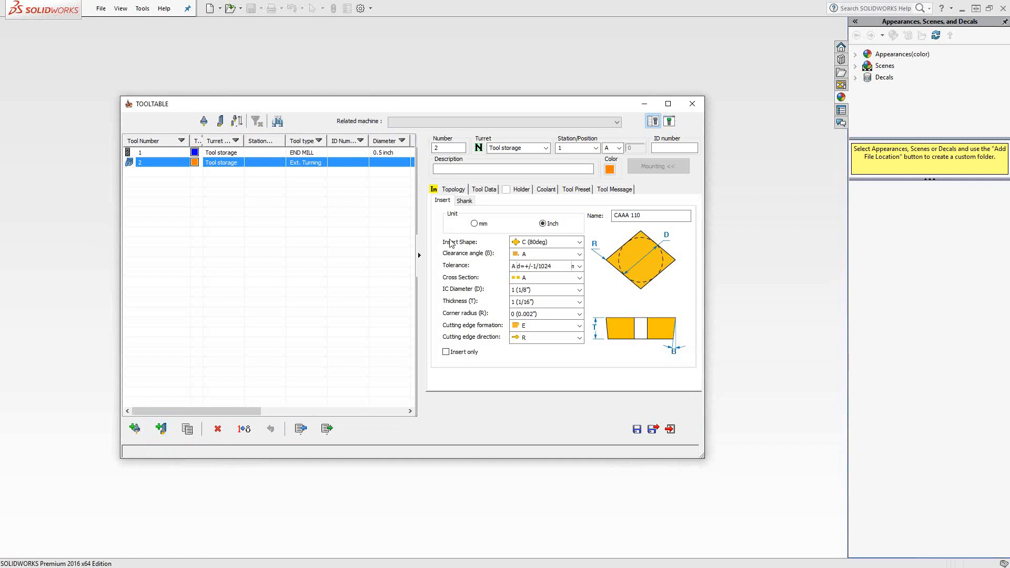
{"action": "left_click", "coordinate": [465, 201]}
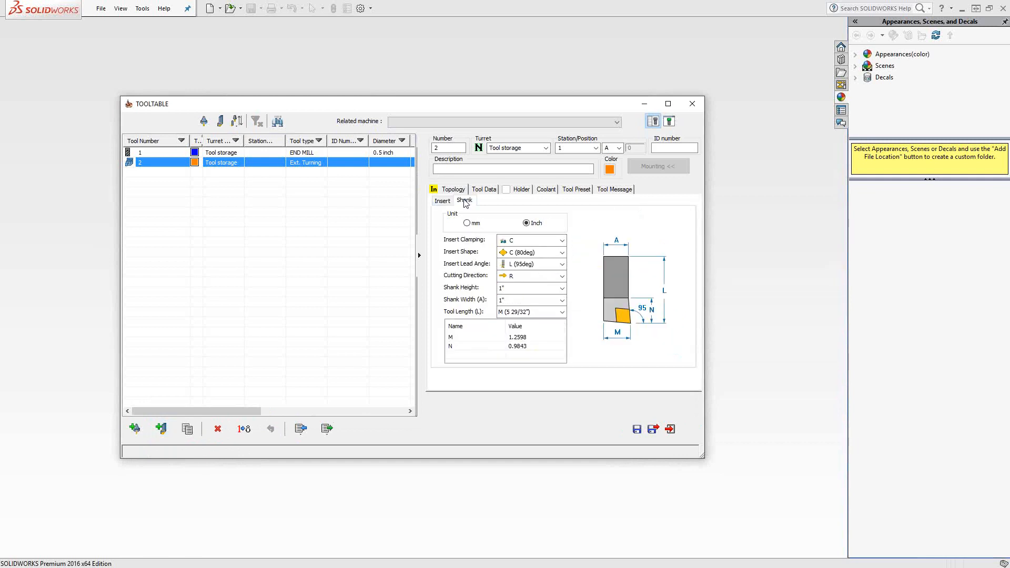
{"action": "left_click", "coordinate": [563, 265]}
{"action": "left_click", "coordinate": [563, 266]}
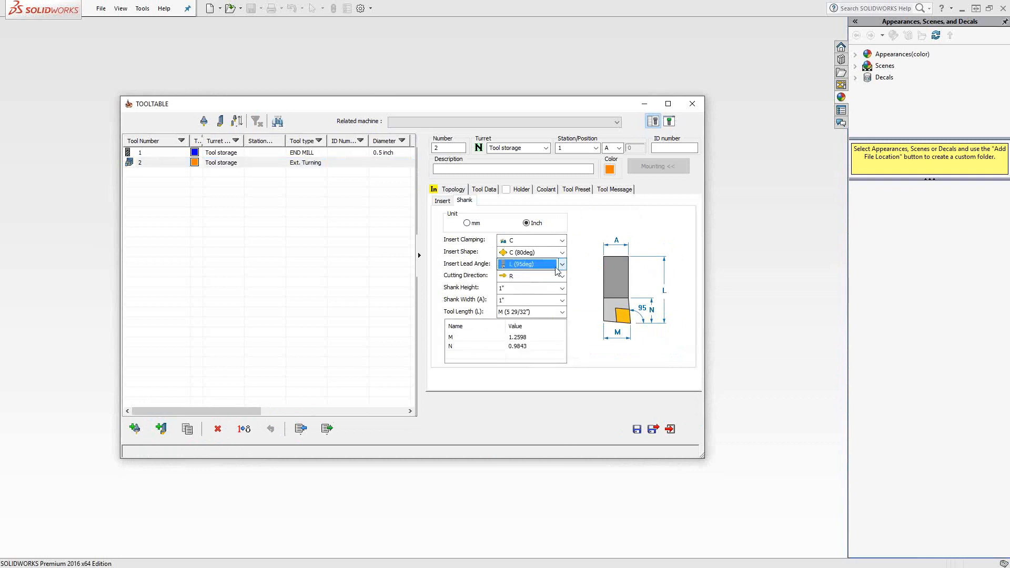
Define the turning insert with clearance angle N, tolerance M and cross section G
{"action": "left_click", "coordinate": [442, 202]}
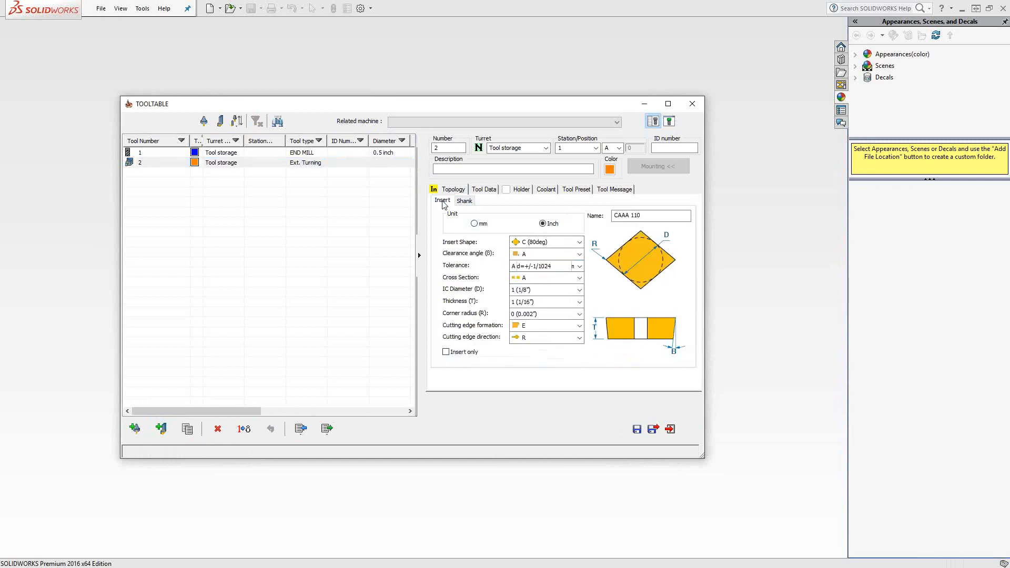
{"action": "left_click", "coordinate": [579, 256]}
{"action": "scroll", "coordinate": [546, 328], "scroll_direction": "down", "scroll_amount": 1}
{"action": "left_click", "coordinate": [537, 385]}
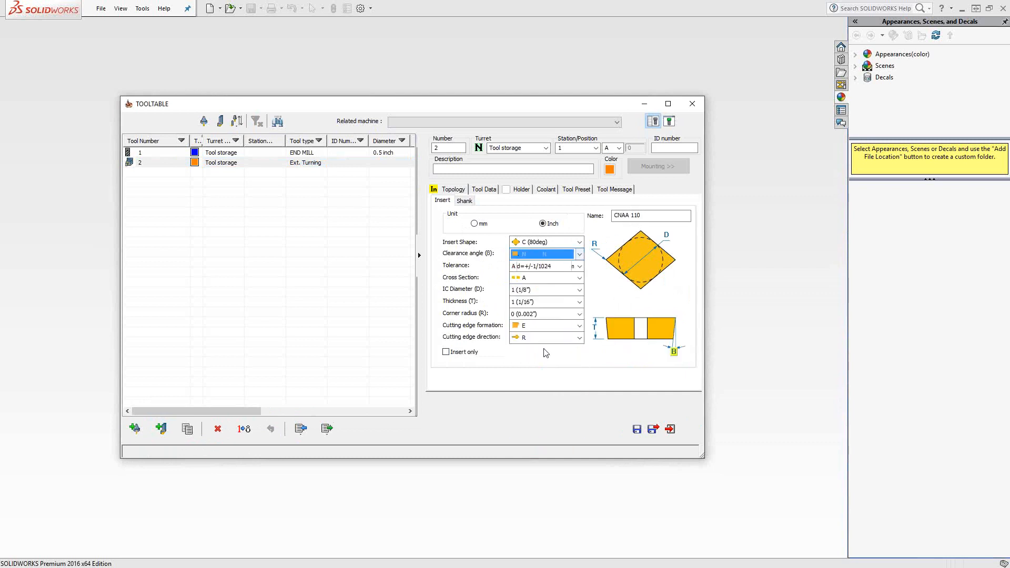
{"action": "left_click", "coordinate": [580, 266]}
{"action": "scroll", "coordinate": [528, 307], "scroll_direction": "down", "scroll_amount": 2}
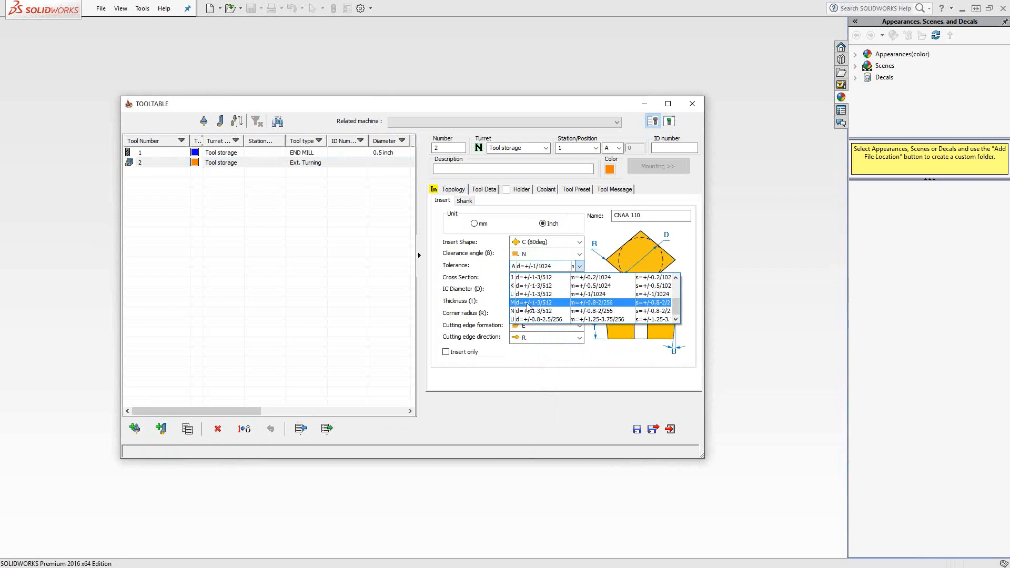
{"action": "left_click", "coordinate": [528, 303]}
{"action": "left_click", "coordinate": [579, 278]}
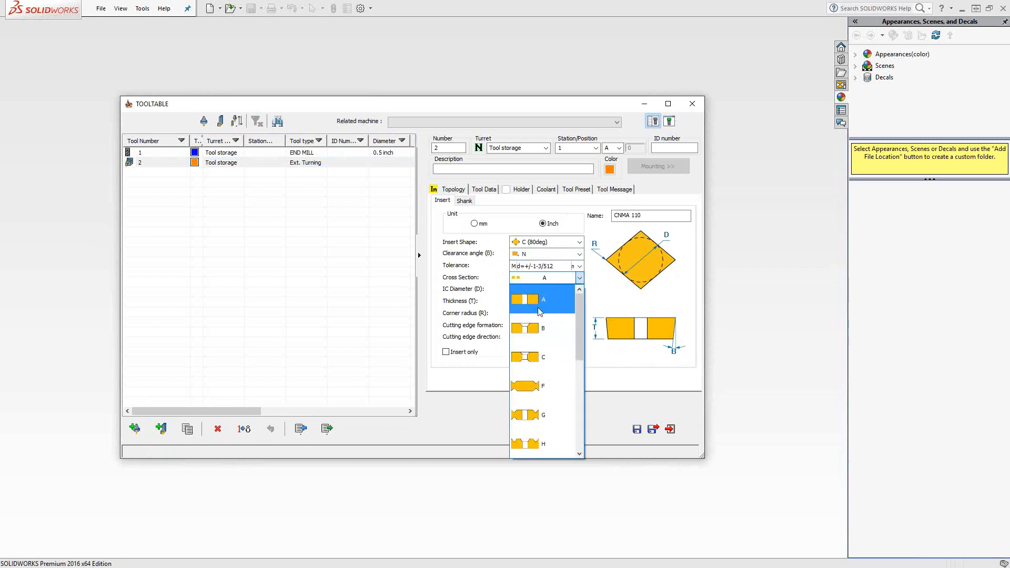
{"action": "left_click", "coordinate": [528, 415]}
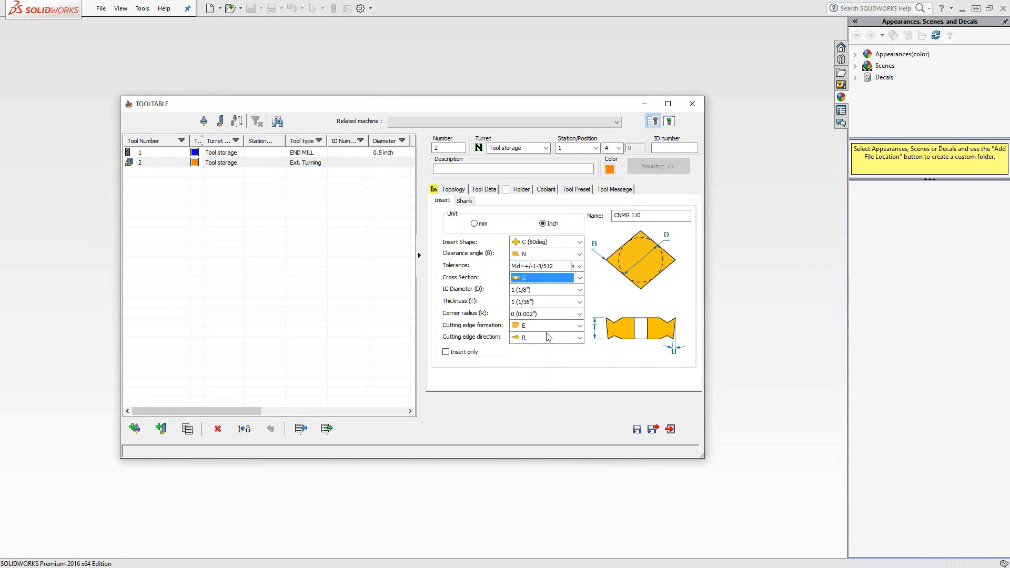
Size the turning insert with IC diameter 4 (1/2"), thickness 3 (3/16") and corner radius 2 (1/32")
{"action": "left_click", "coordinate": [579, 290]}
{"action": "scroll", "coordinate": [539, 329], "scroll_direction": "down", "scroll_amount": 2}
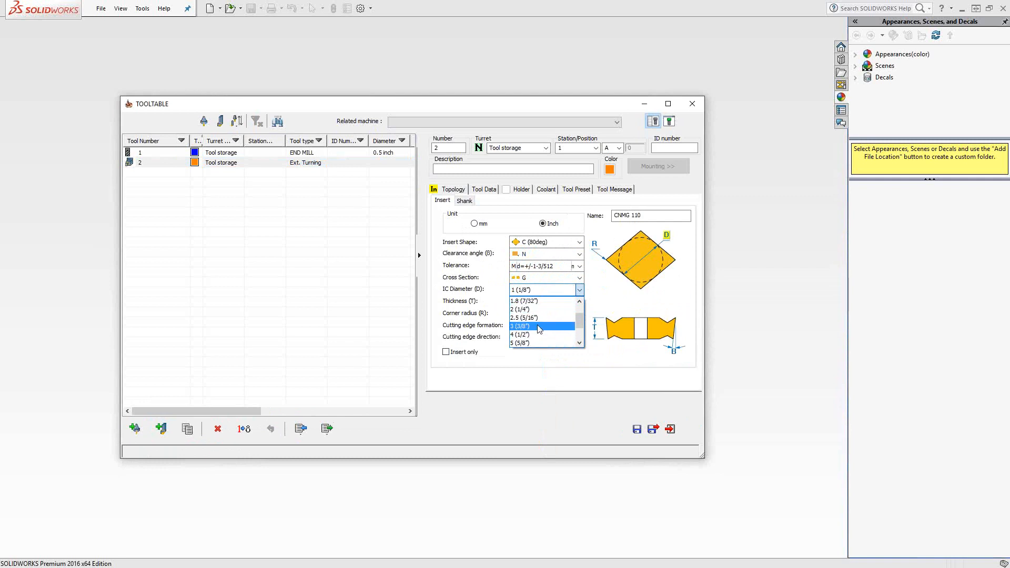
{"action": "left_click", "coordinate": [521, 335]}
{"action": "left_click", "coordinate": [579, 302]}
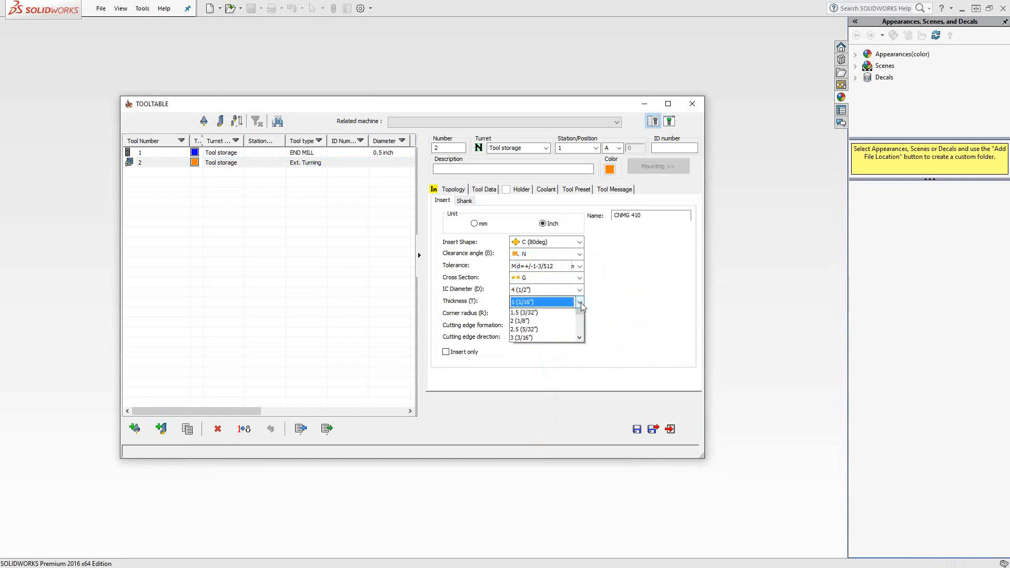
{"action": "left_click", "coordinate": [526, 353]}
{"action": "left_click", "coordinate": [580, 314]}
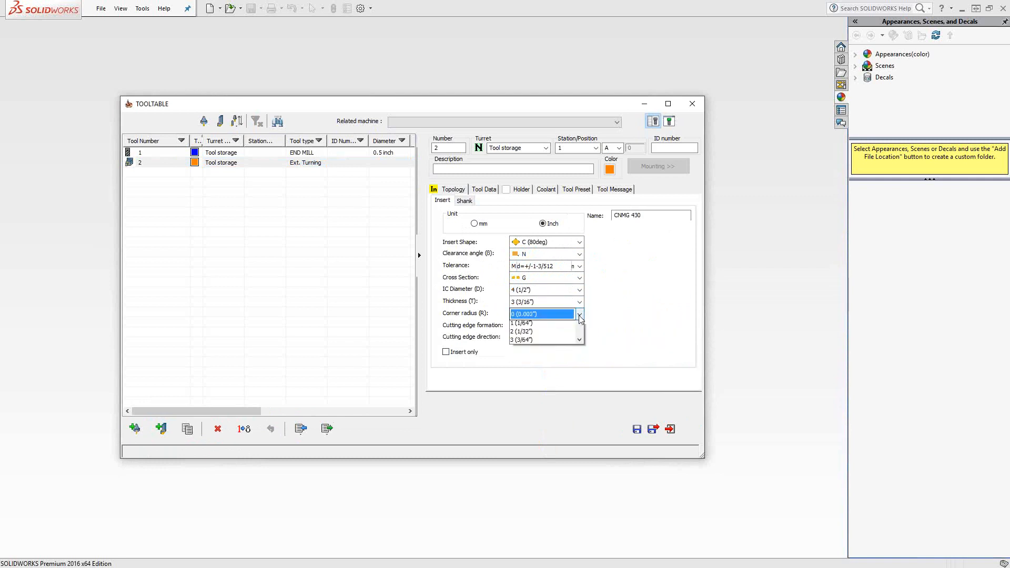
{"action": "left_click", "coordinate": [525, 337]}
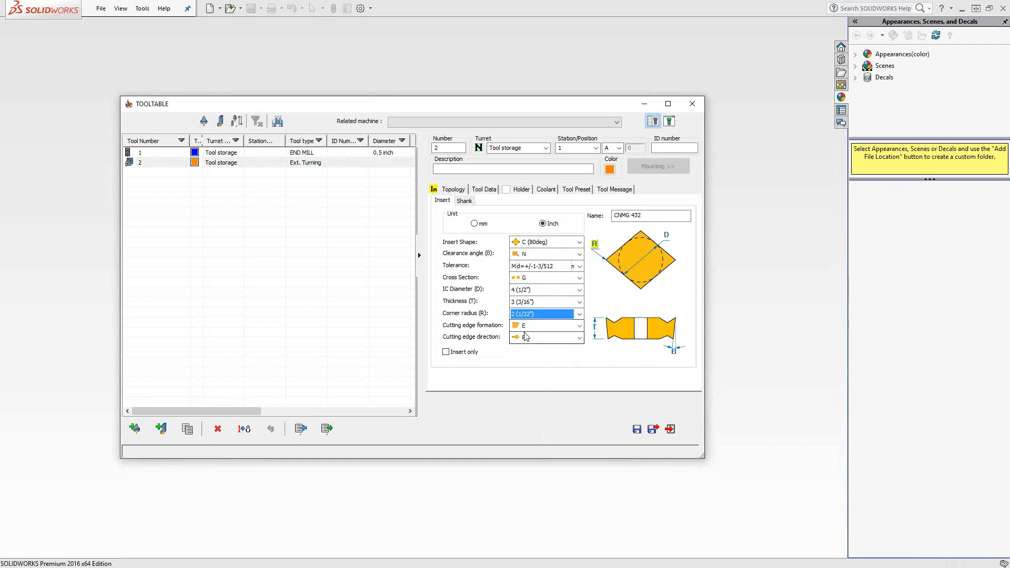
{"action": "left_click", "coordinate": [652, 217]}
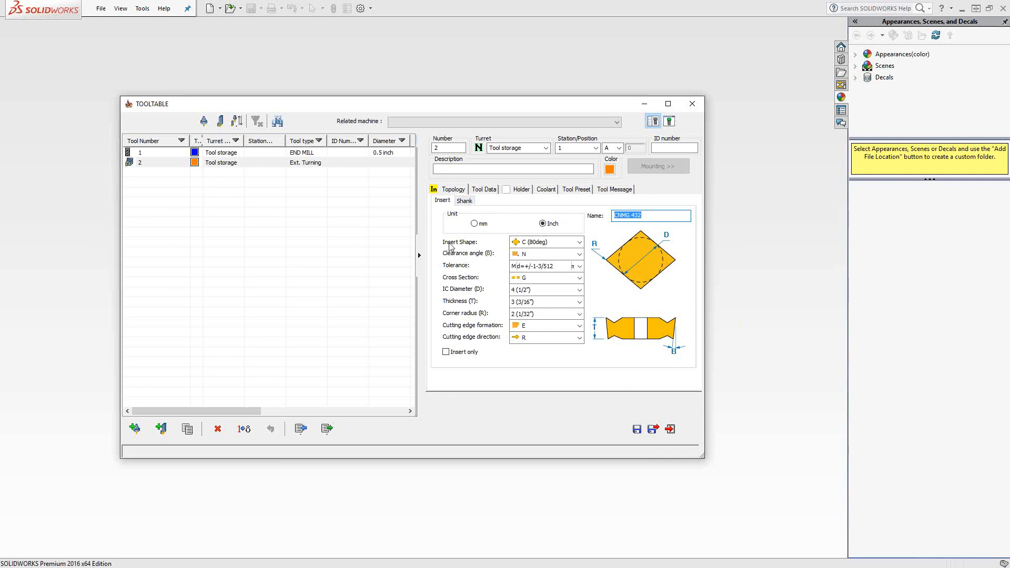
Review the feed and spin data of the turning tool and of the end mill
{"action": "left_click", "coordinate": [483, 190]}
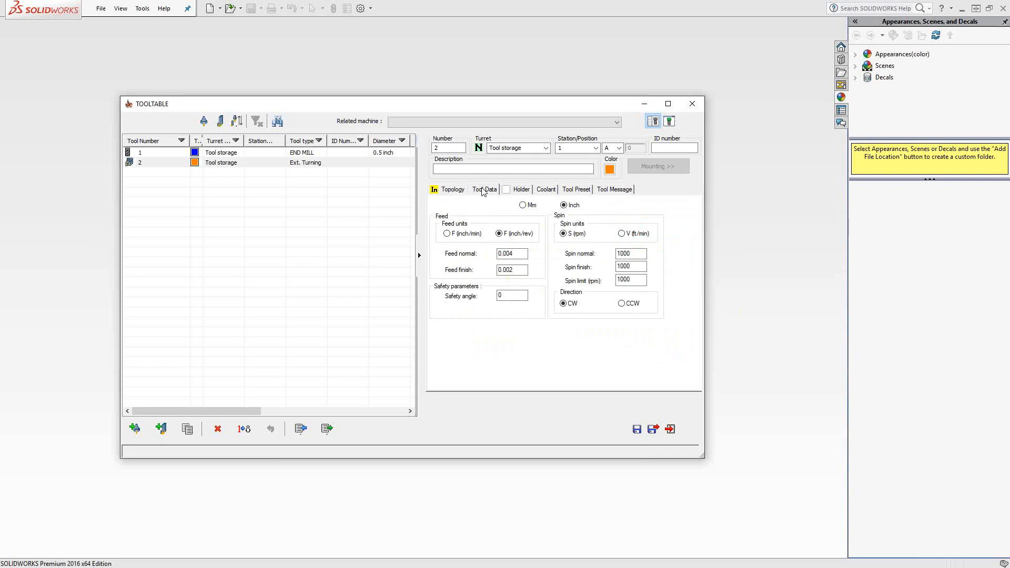
{"action": "left_click", "coordinate": [173, 153]}
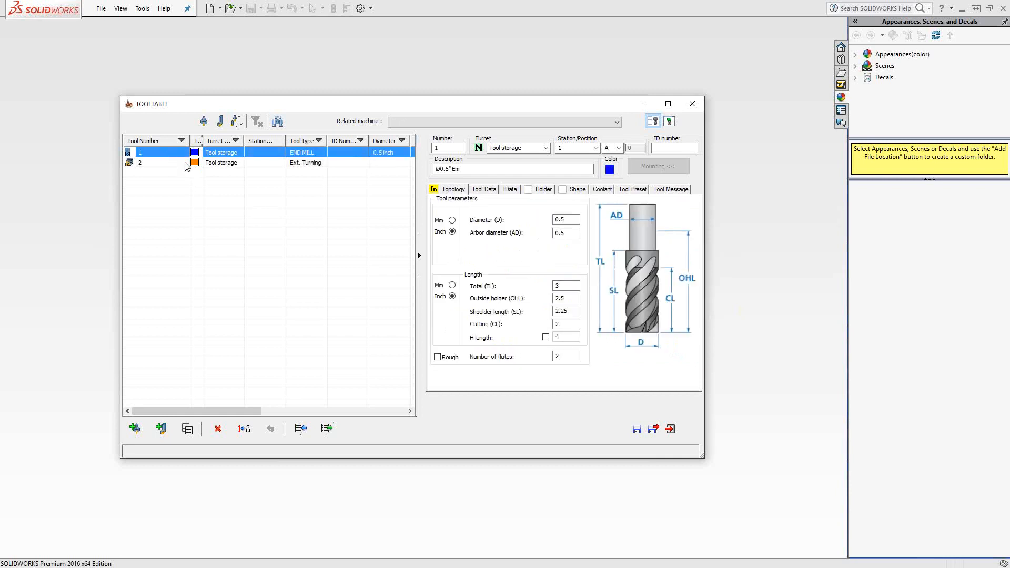
{"action": "left_click", "coordinate": [484, 190]}
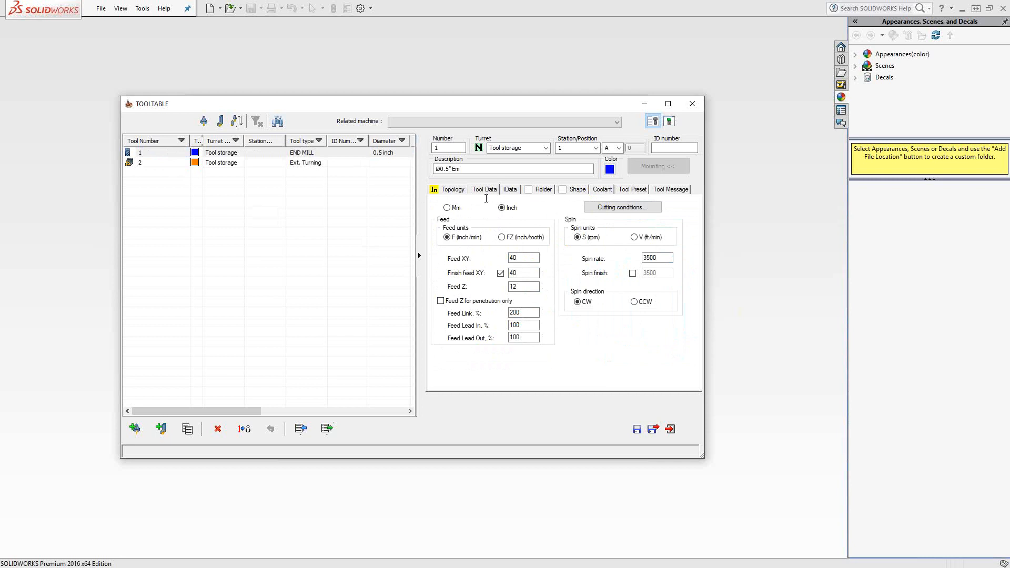
{"action": "double_click", "coordinate": [520, 258]}
{"action": "double_click", "coordinate": [516, 273]}
Examine the tool material and helical angle options in the end mill's iData
{"action": "left_click", "coordinate": [511, 191]}
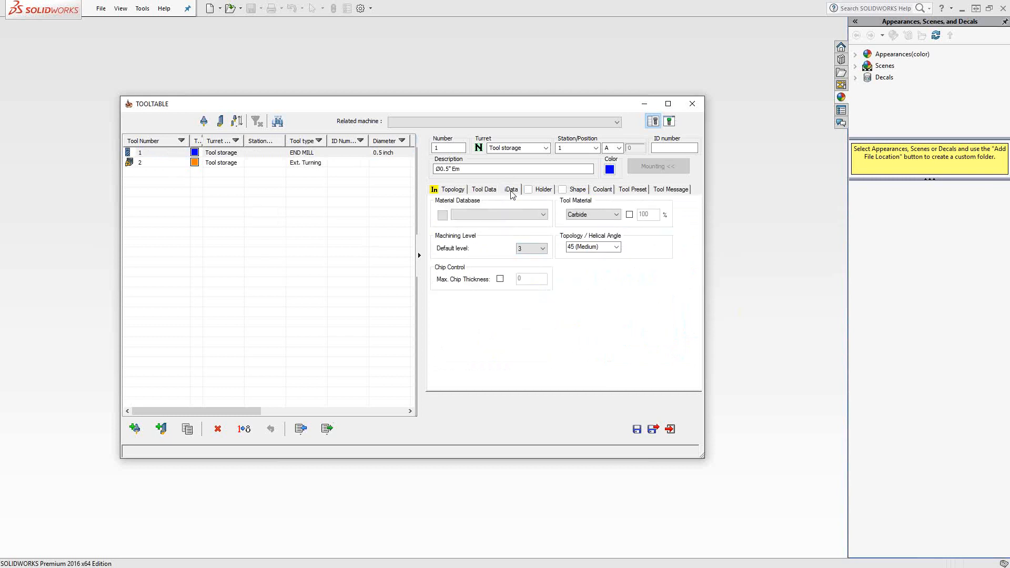
{"action": "left_click", "coordinate": [616, 215]}
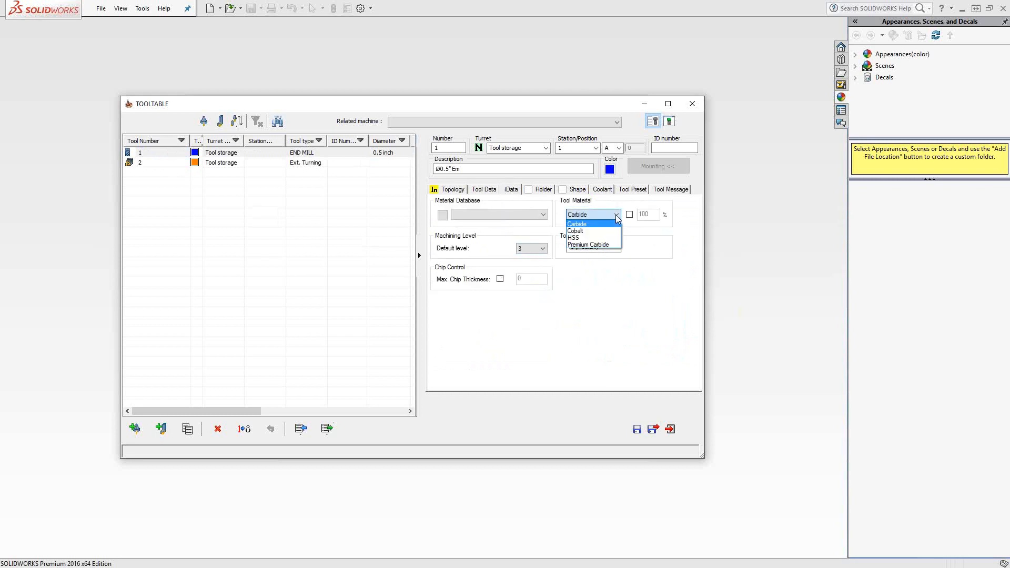
{"action": "left_click", "coordinate": [617, 219]}
{"action": "left_click", "coordinate": [616, 247]}
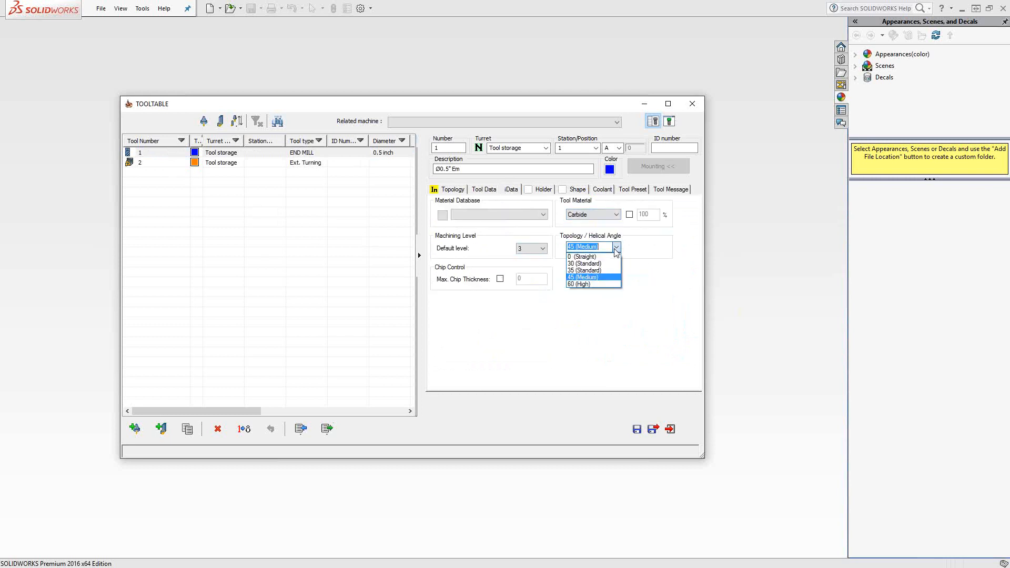
{"action": "left_click", "coordinate": [616, 251]}
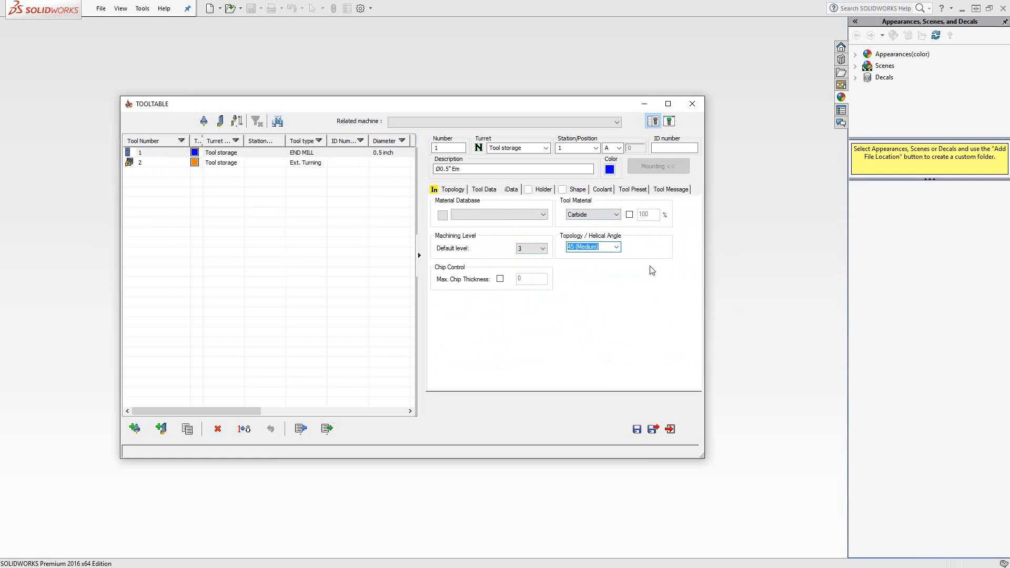
Examine the holders and custom shapes available for the end mill
{"action": "left_click", "coordinate": [528, 192]}
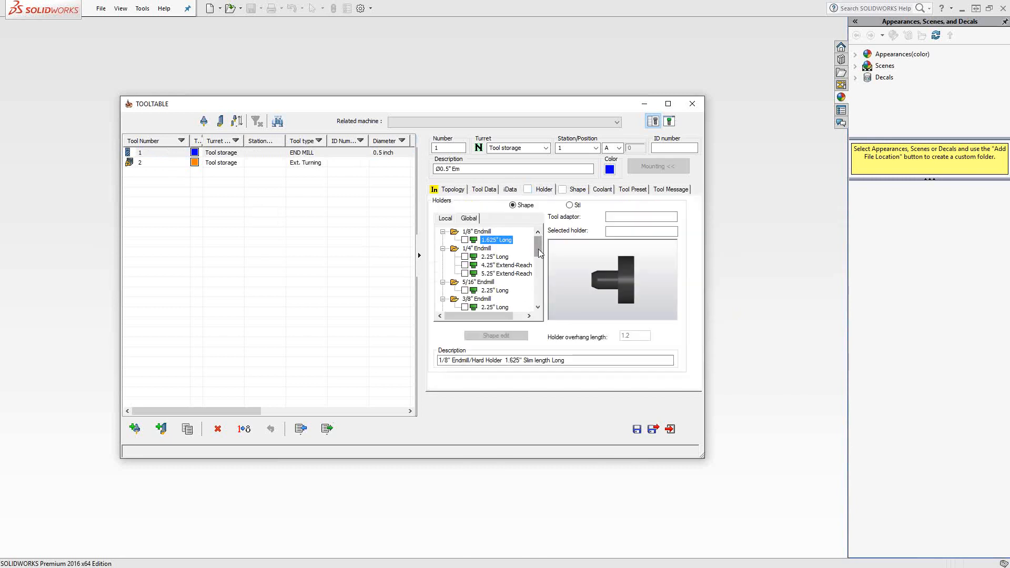
{"action": "mouse_move", "coordinate": [539, 253]}
{"action": "left_mouse_down"}
{"action": "mouse_move", "coordinate": [539, 313]}
{"action": "mouse_move", "coordinate": [539, 241]}
{"action": "left_mouse_up"}
{"action": "left_click", "coordinate": [562, 192]}
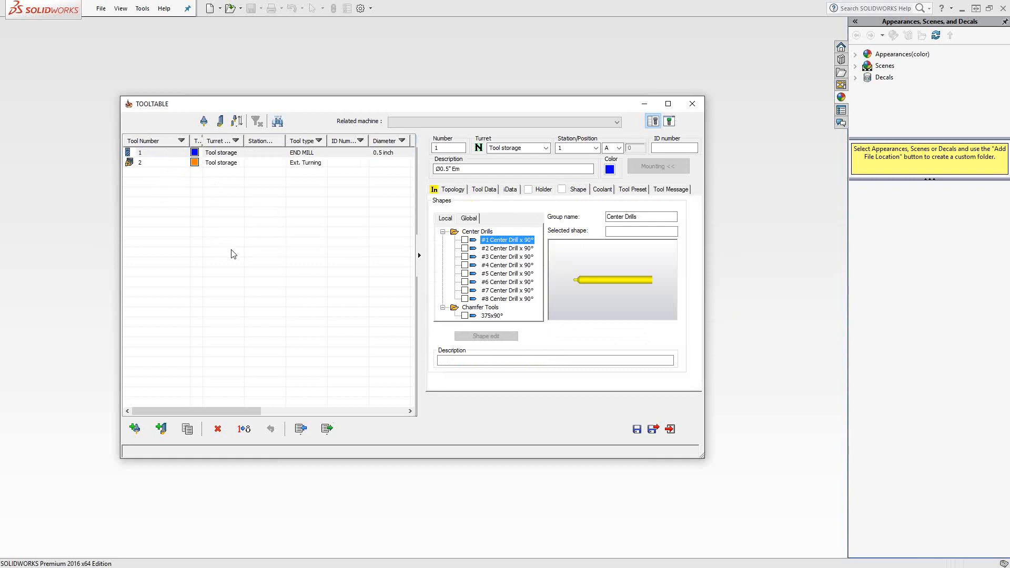
Start importing from the GENERAL tool library and filter its tools to show only ball nose mills
{"action": "left_click", "coordinate": [300, 429]}
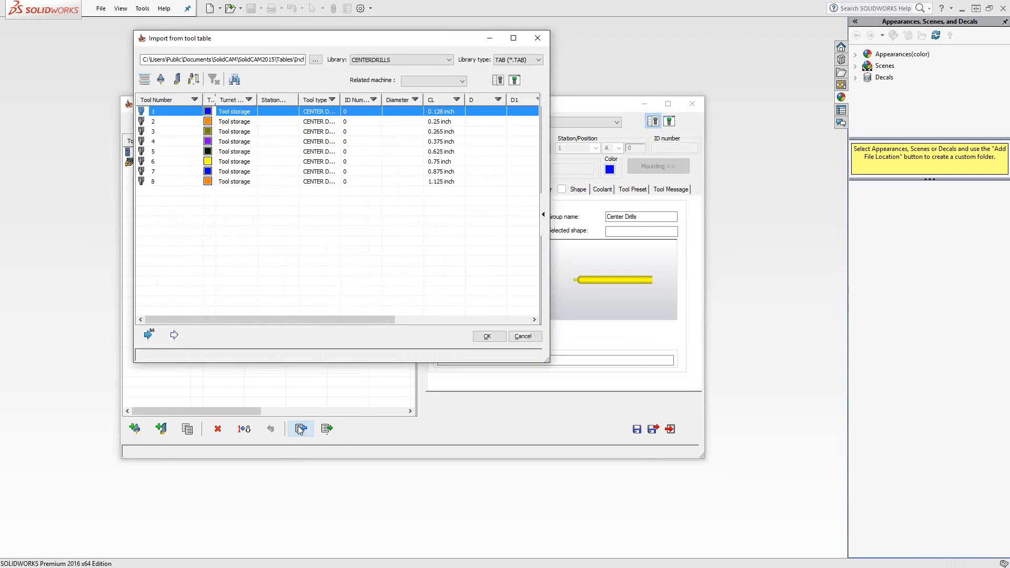
{"action": "left_click", "coordinate": [450, 59]}
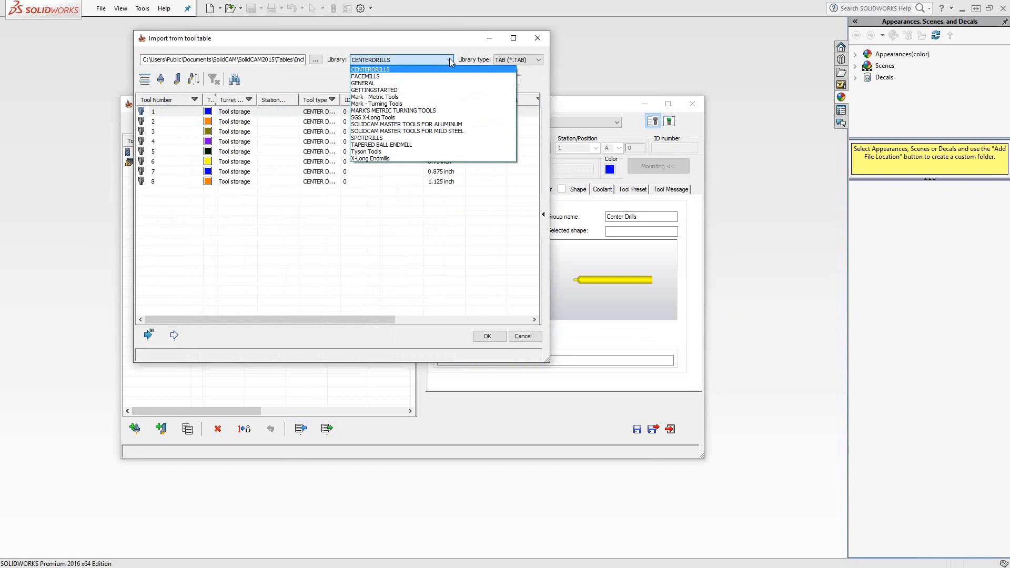
{"action": "left_click", "coordinate": [359, 83]}
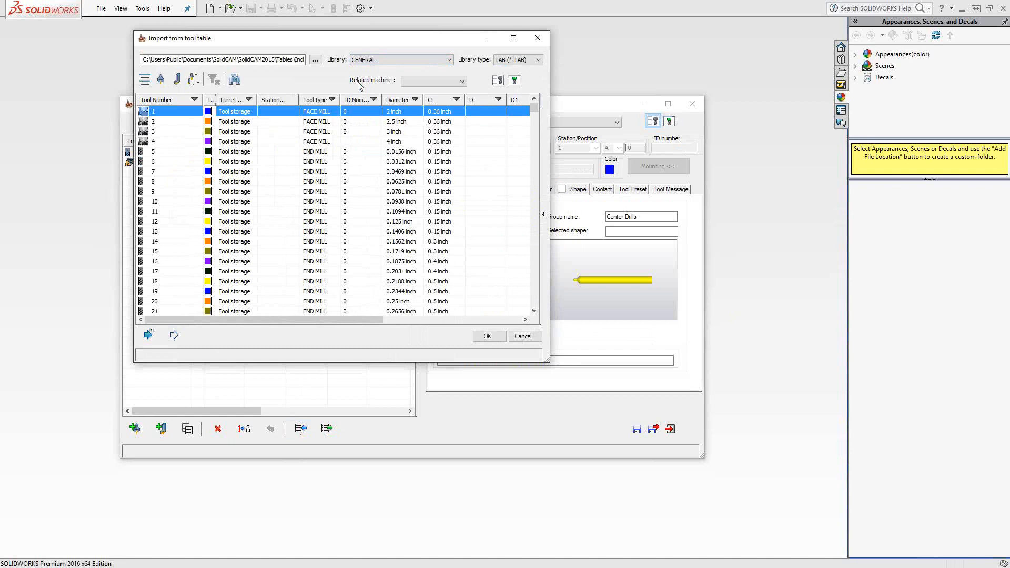
{"action": "left_click", "coordinate": [332, 100]}
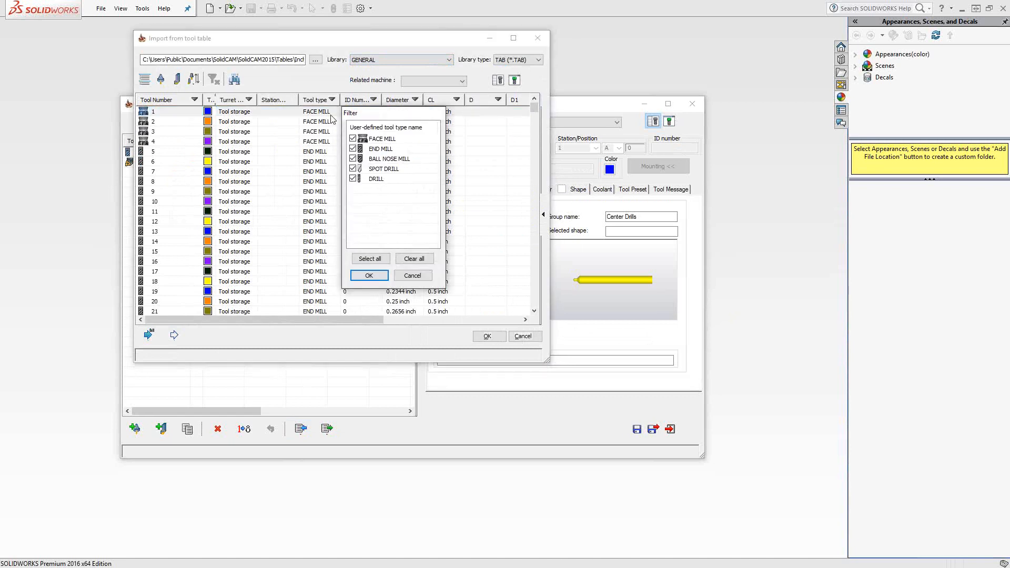
{"action": "left_click", "coordinate": [414, 259]}
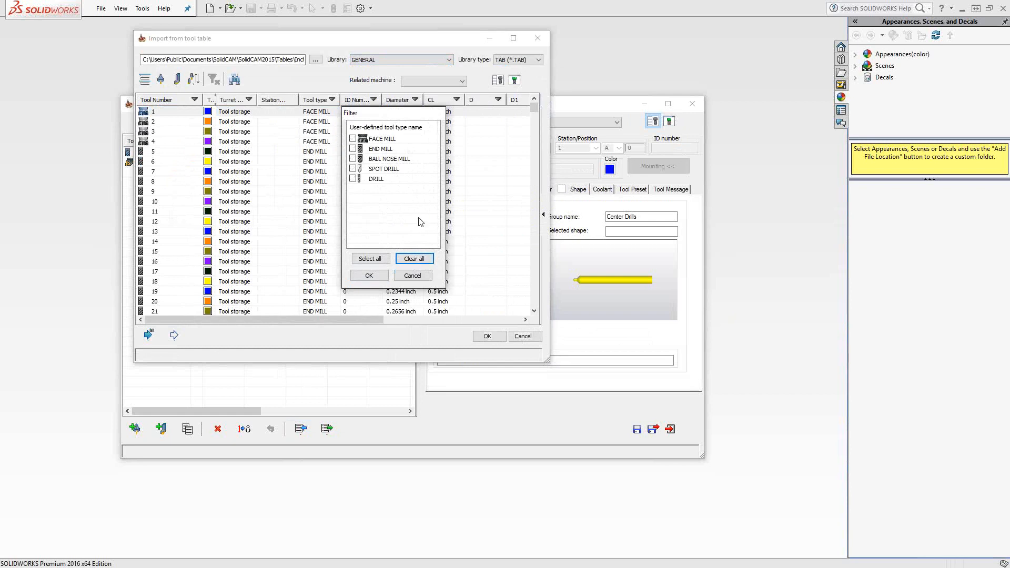
{"action": "left_click", "coordinate": [353, 159]}
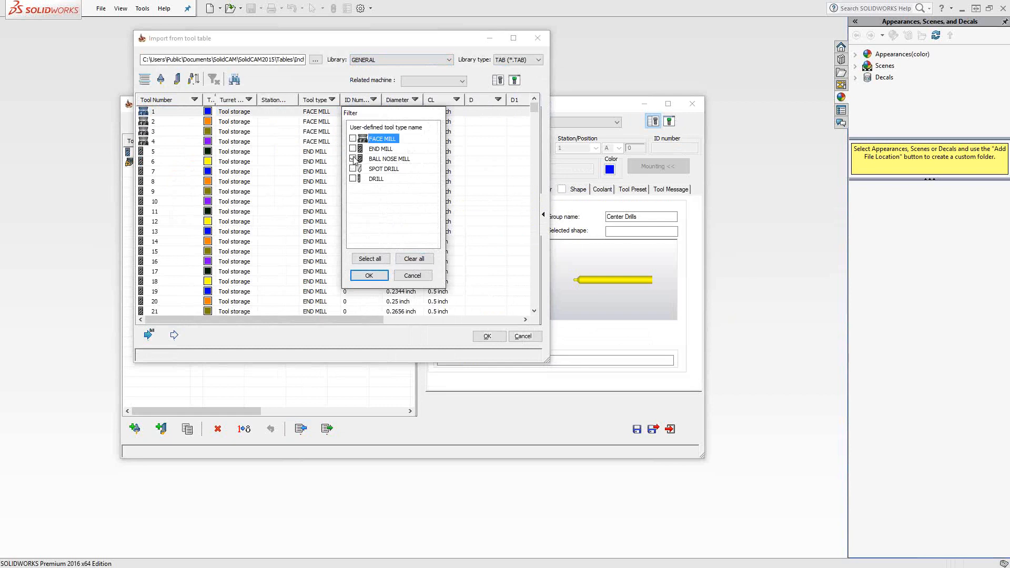
{"action": "left_click", "coordinate": [370, 276]}
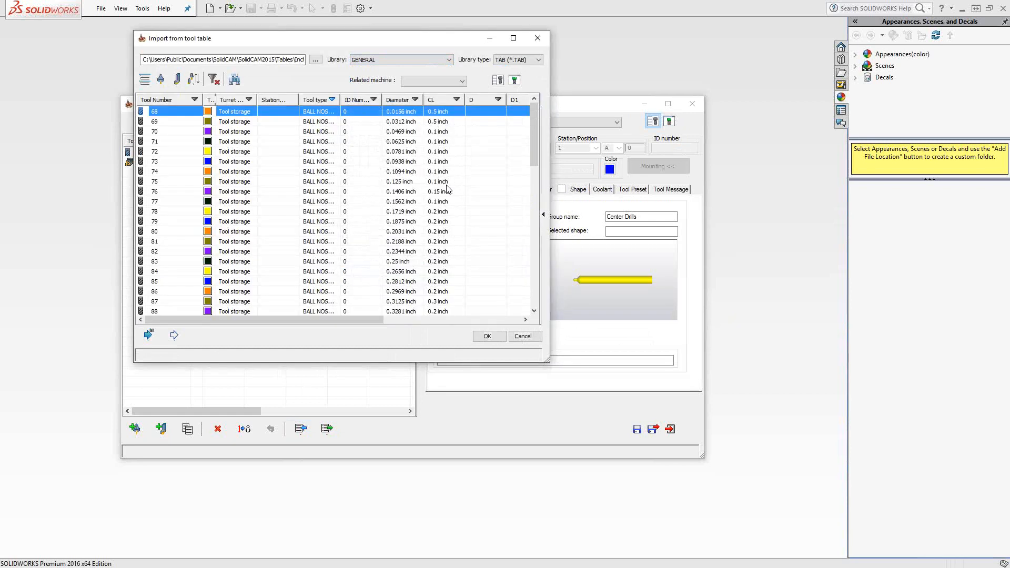
Filter the ball nose mills to diameters from .24 to .25 inch
{"action": "left_click", "coordinate": [415, 99]}
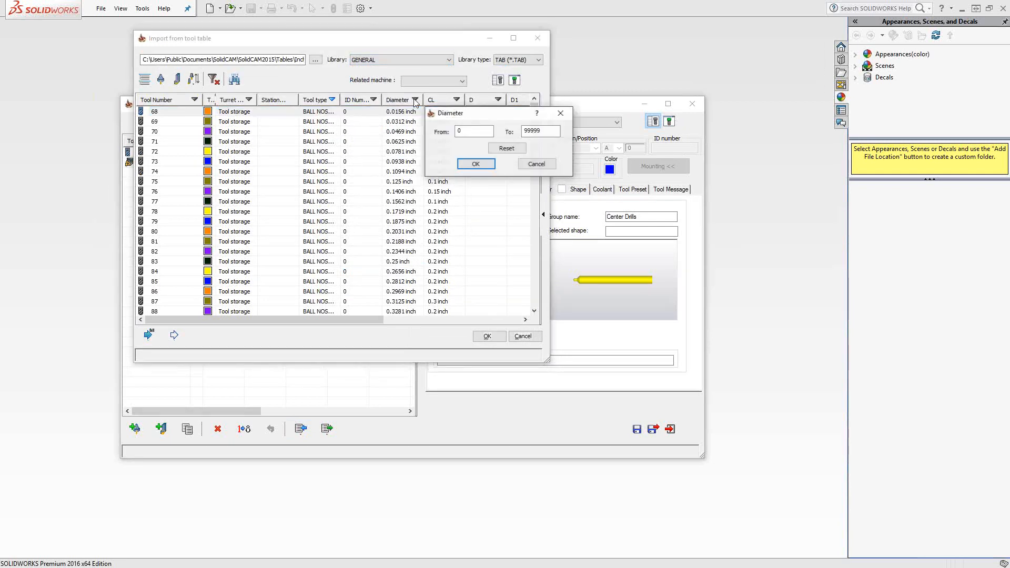
{"action": "double_click", "coordinate": [534, 131]}
{"action": "type", "text": ".25"}
{"action": "double_click", "coordinate": [473, 131]}
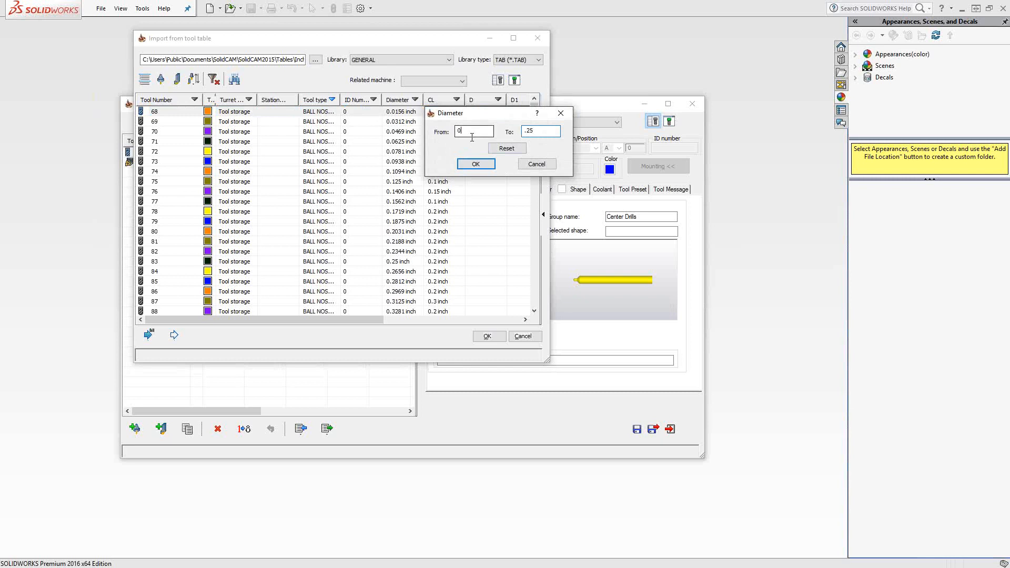
{"action": "type", "text": ".24"}
{"action": "left_click", "coordinate": [476, 164]}
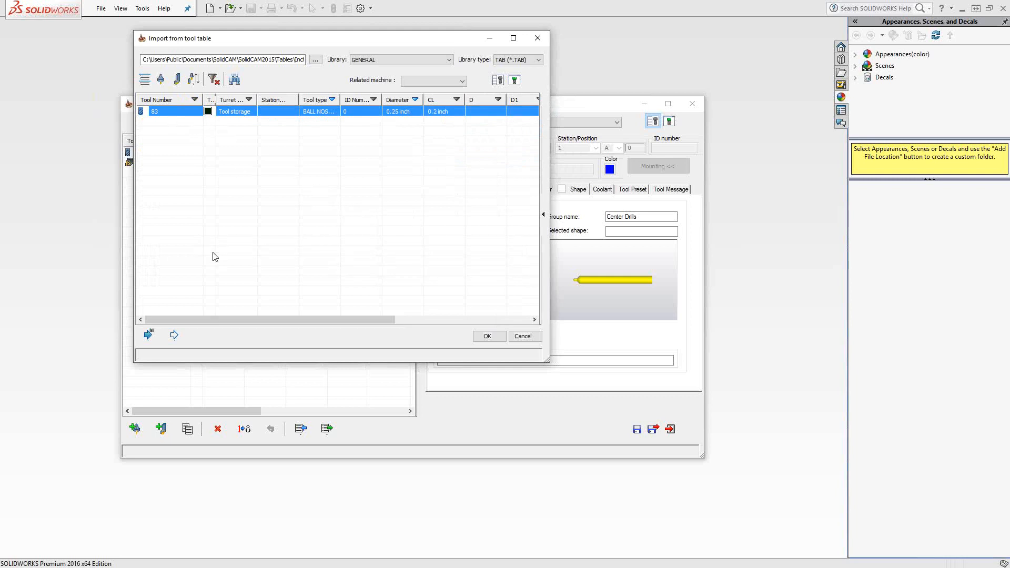
Import the 0.25 inch ball nose mill into the tool table with tool positioning
{"action": "left_click", "coordinate": [175, 336]}
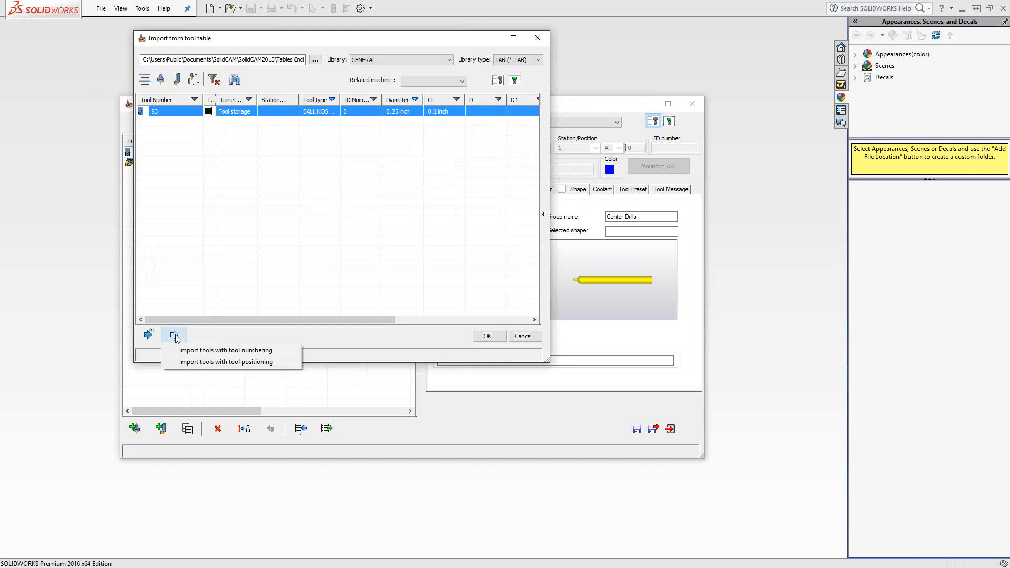
{"action": "left_click", "coordinate": [199, 362]}
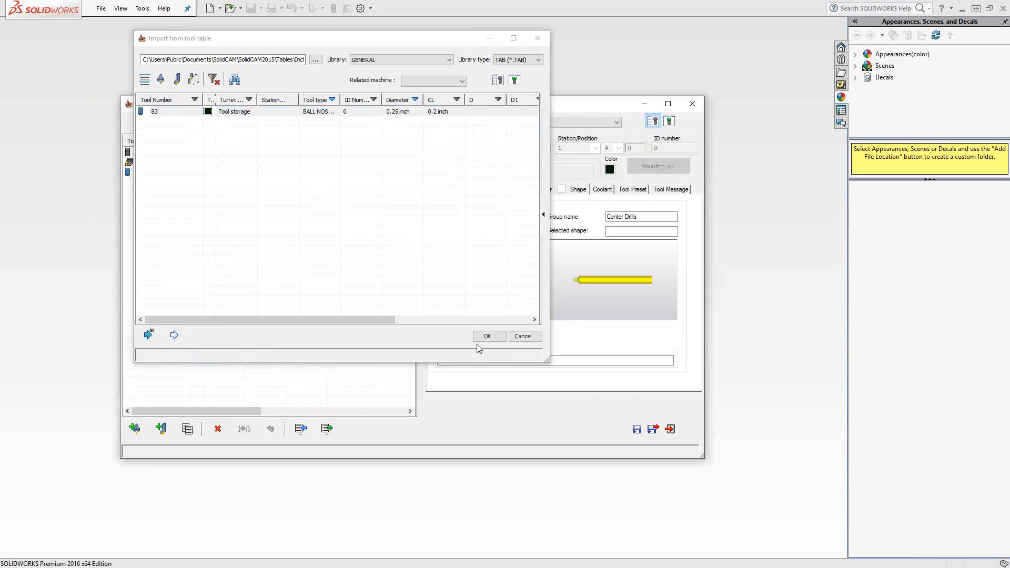
{"action": "left_click", "coordinate": [487, 335]}
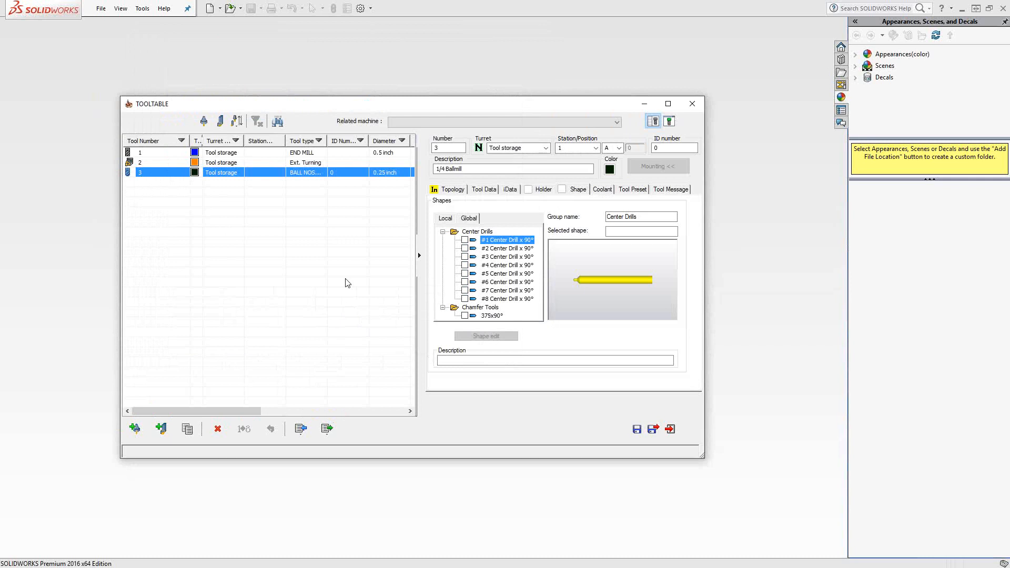
Exit the tool table and open the recent CAM-Part SIMPLE TURNING
{"action": "left_click", "coordinate": [669, 429]}
{"action": "left_click", "coordinate": [446, 200]}
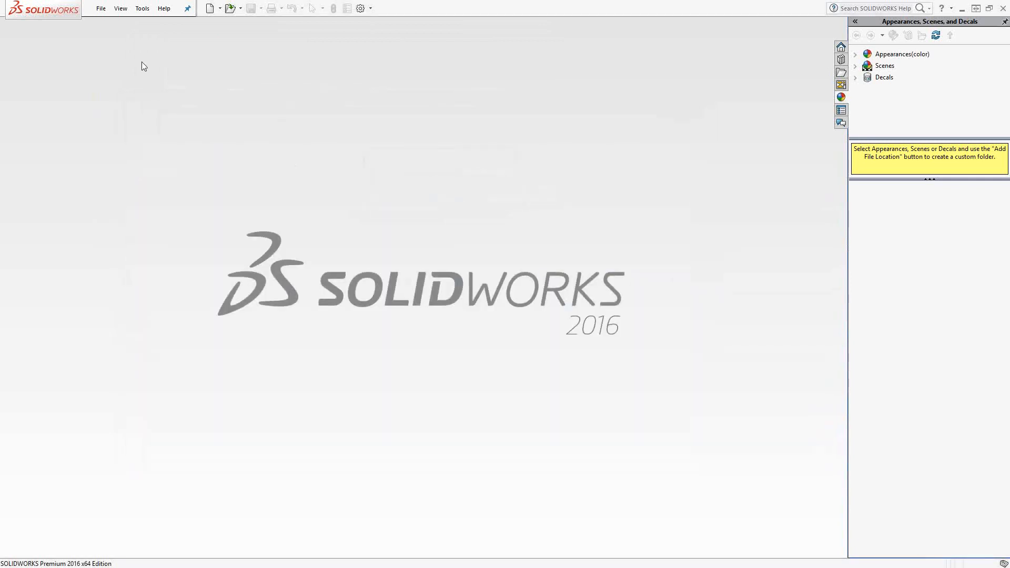
{"action": "left_click", "coordinate": [140, 9]}
{"action": "mouse_move", "coordinate": [154, 52]}
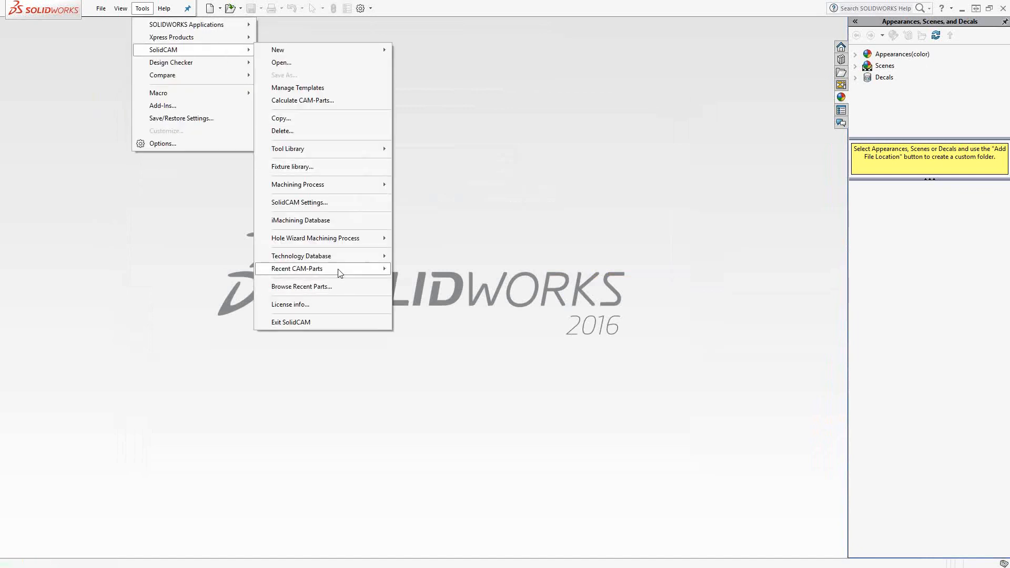
{"action": "mouse_move", "coordinate": [347, 271]}
{"action": "left_click", "coordinate": [553, 270]}
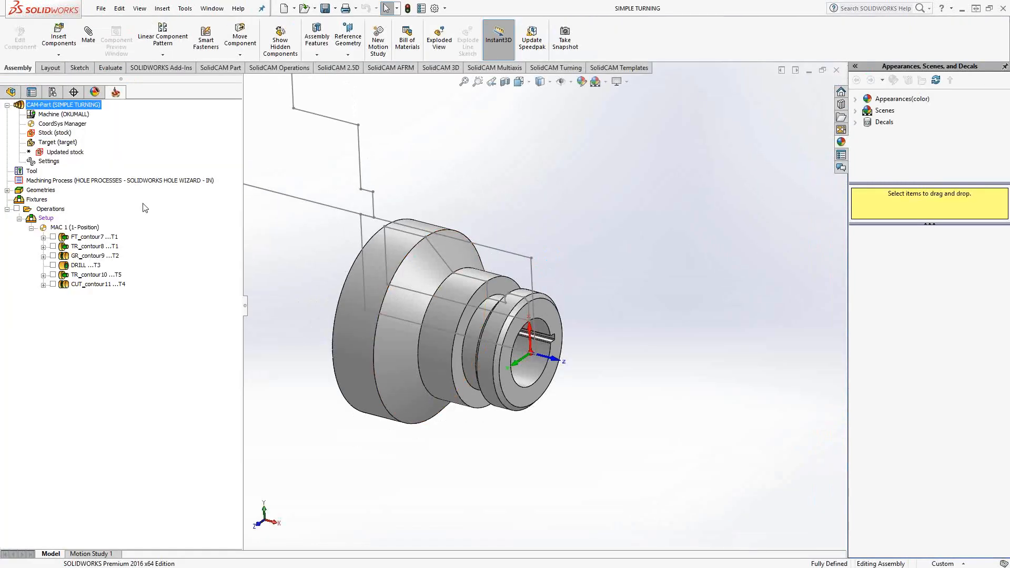
Open the part tool table and check which tool libraries are available for import, without importing anything
{"action": "double_click", "coordinate": [32, 172]}
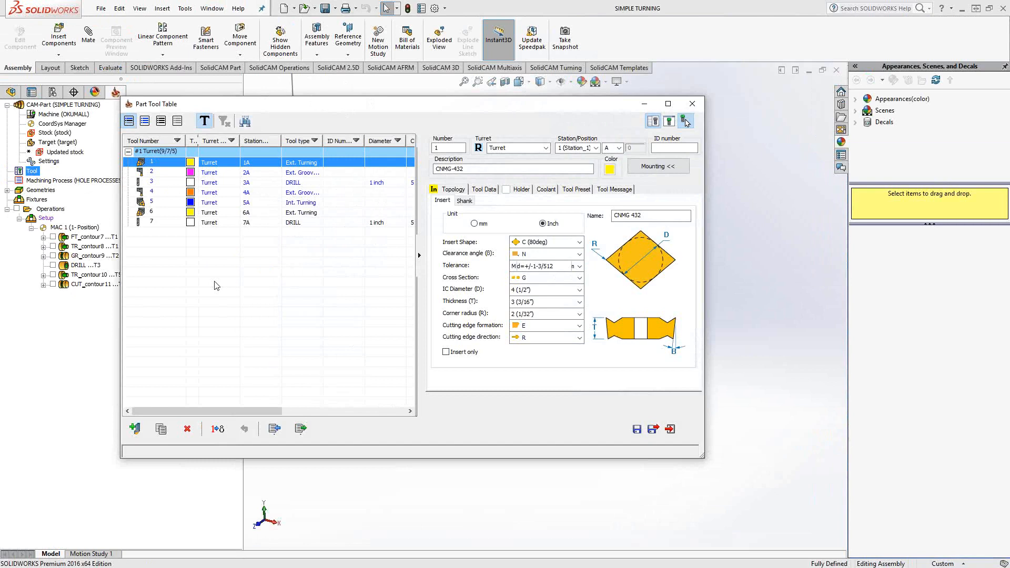
{"action": "left_click", "coordinate": [275, 429]}
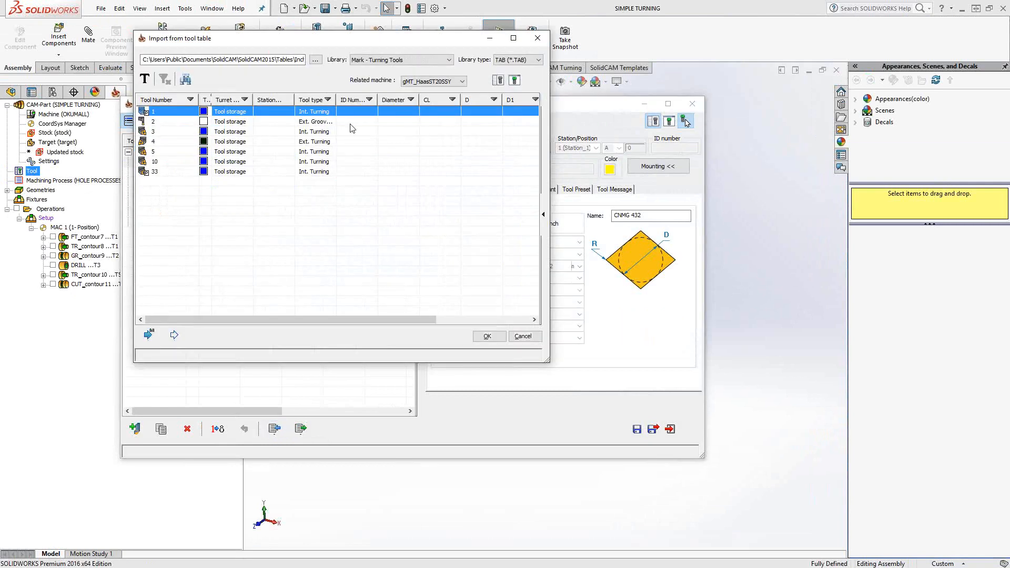
{"action": "left_click", "coordinate": [447, 60]}
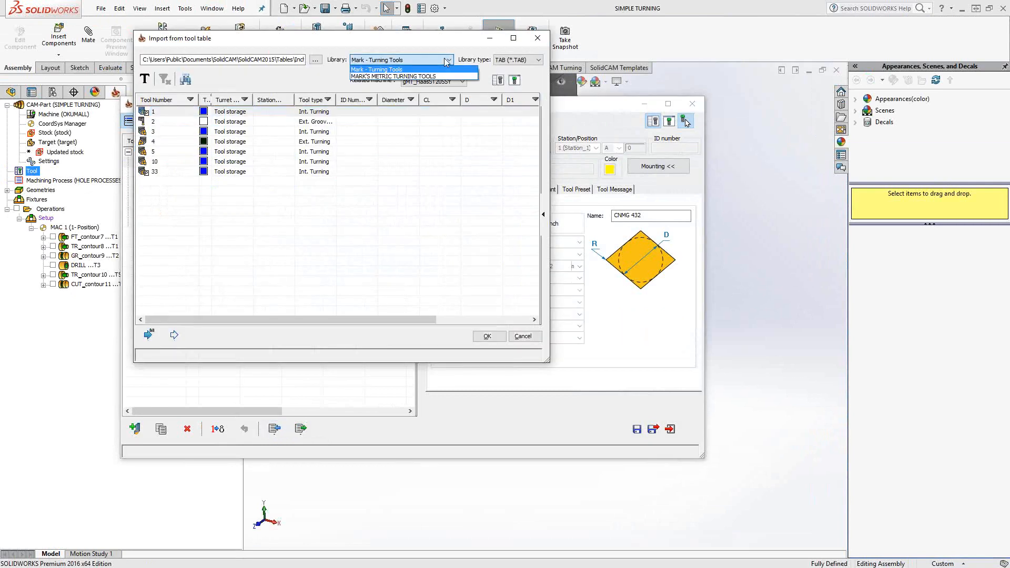
{"action": "left_click", "coordinate": [399, 198]}
{"action": "left_click", "coordinate": [522, 337]}
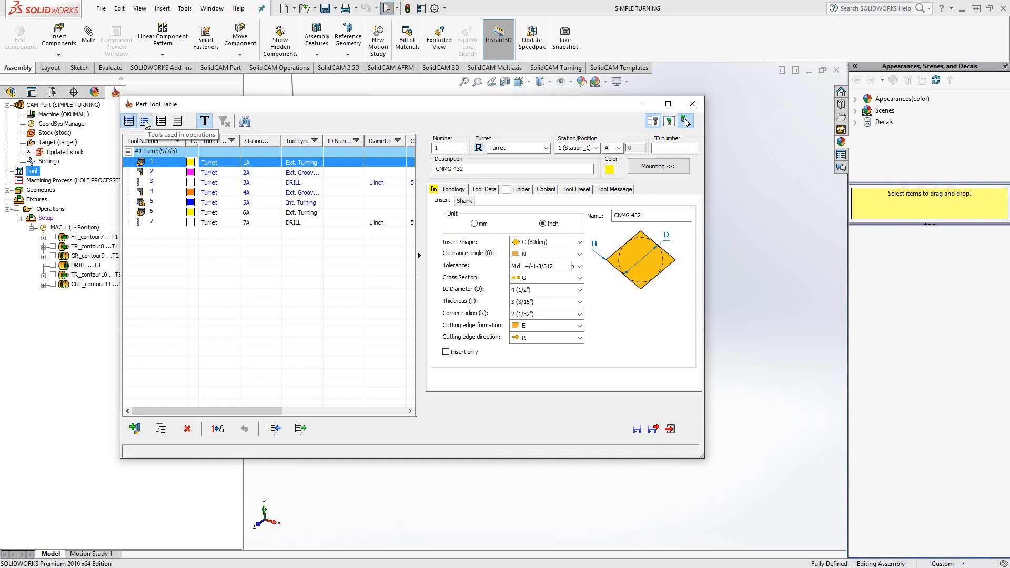
View the part's tools filtered by use in operations and by unused tools, and return to the full list
{"action": "left_click", "coordinate": [145, 121]}
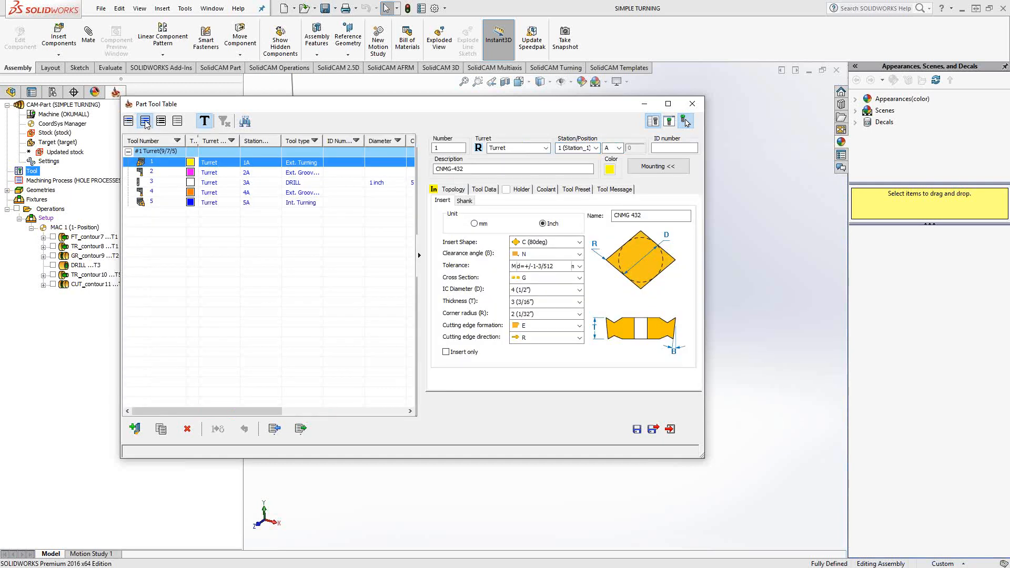
{"action": "left_click", "coordinate": [162, 122]}
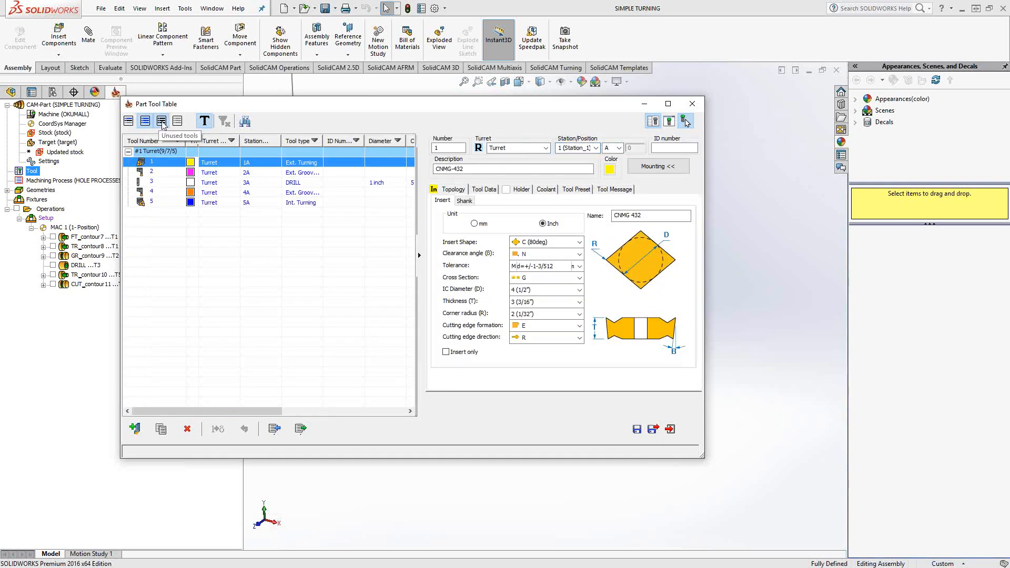
{"action": "left_click", "coordinate": [128, 122]}
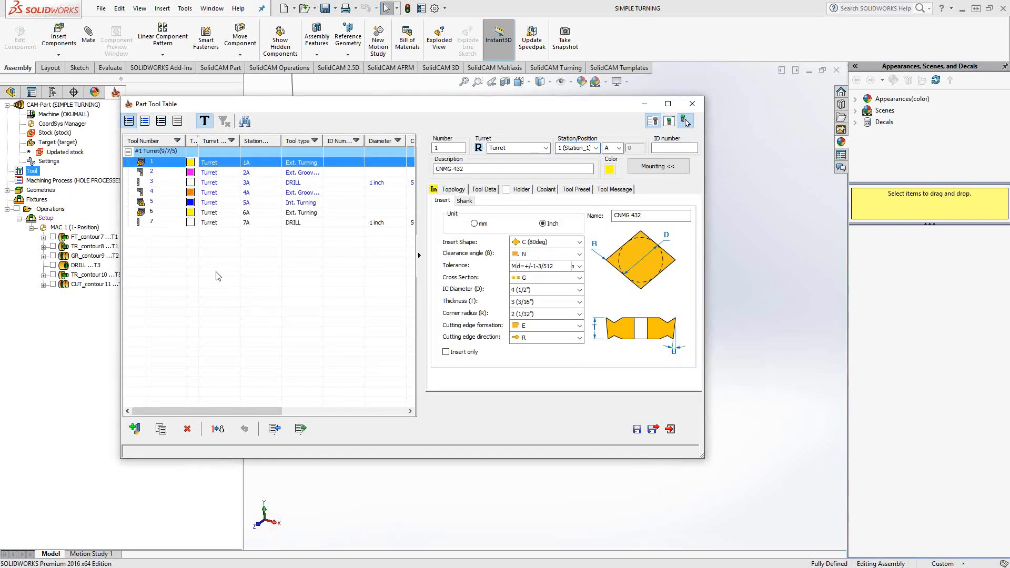
Open the mounting of drill tool 7 and examine it with the machine components and other tools hidden and shown
{"action": "left_click", "coordinate": [152, 223]}
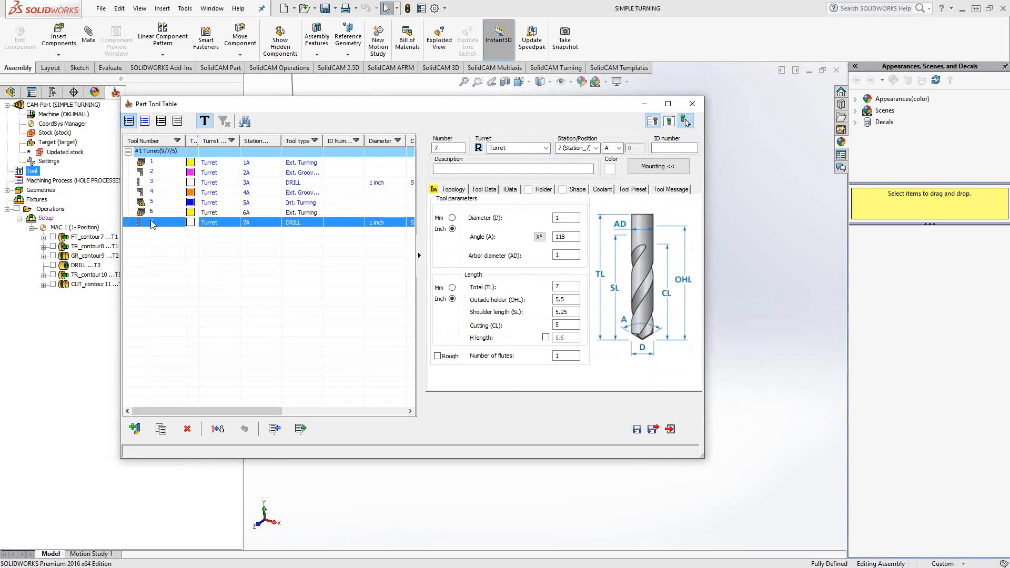
{"action": "left_click", "coordinate": [654, 167]}
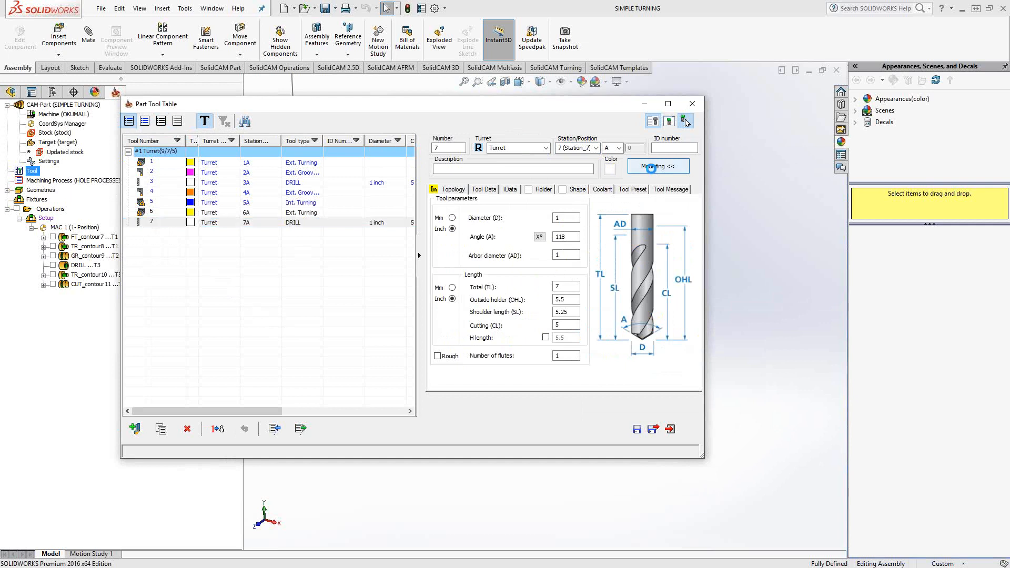
{"action": "middle_click_drag", "start_coordinate": [347, 310], "coordinate": [370, 323]}
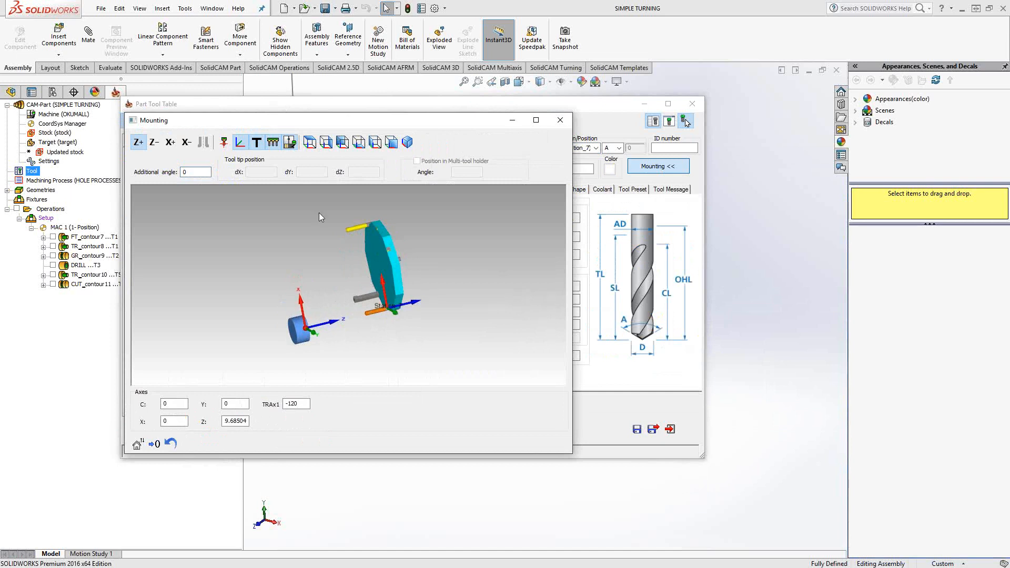
{"action": "left_click", "coordinate": [290, 144]}
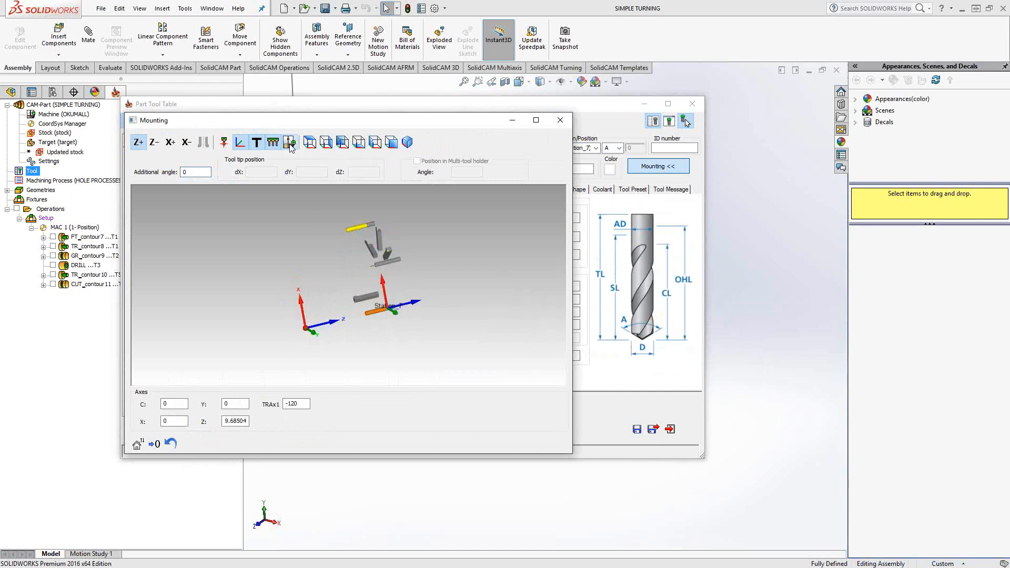
{"action": "middle_click_drag", "start_coordinate": [308, 204], "coordinate": [354, 270]}
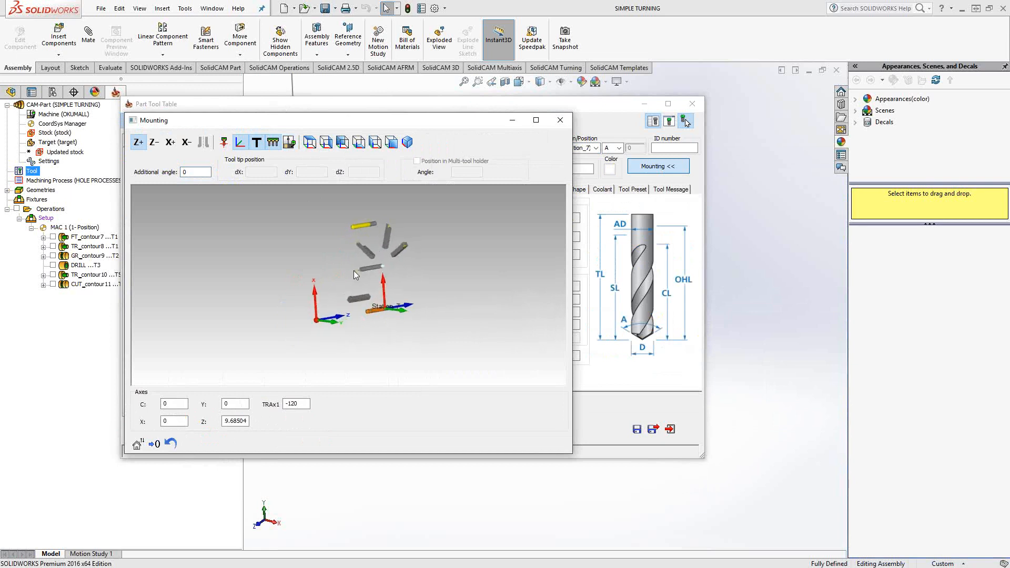
{"action": "left_click", "coordinate": [274, 144]}
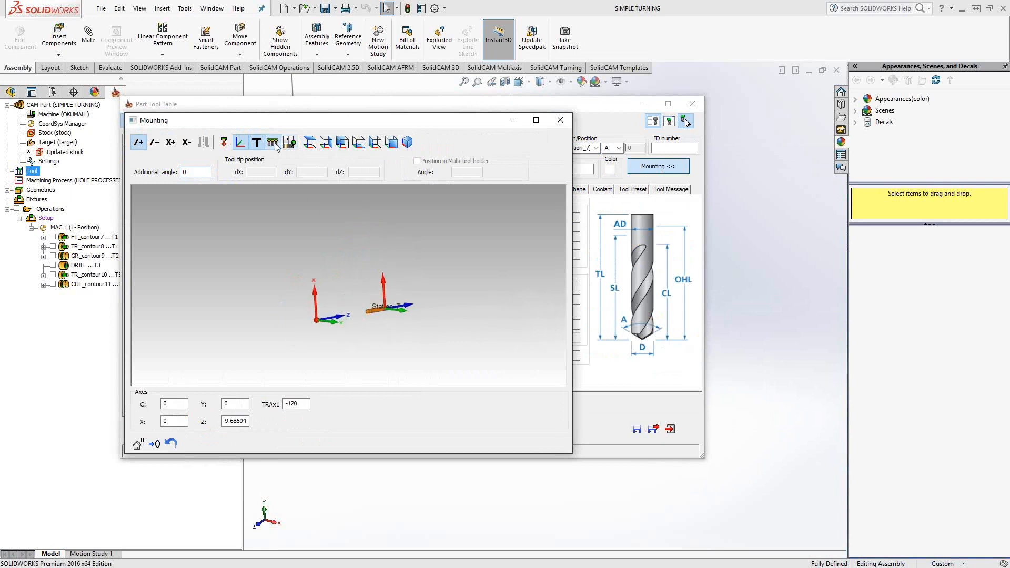
{"action": "left_click", "coordinate": [290, 143]}
{"action": "left_click", "coordinate": [273, 143]}
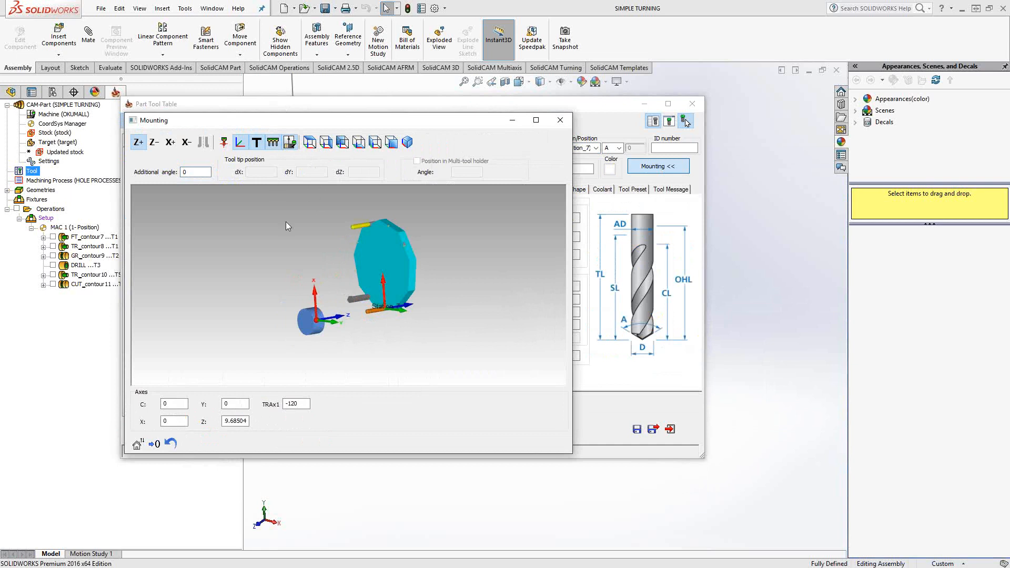
{"action": "mouse_move", "coordinate": [337, 281]}
{"action": "middle_mouse_down"}
{"action": "mouse_move", "coordinate": [351, 282]}
{"action": "mouse_move", "coordinate": [282, 295]}
{"action": "mouse_move", "coordinate": [345, 238]}
{"action": "mouse_move", "coordinate": [276, 283]}
{"action": "mouse_move", "coordinate": [271, 266]}
{"action": "mouse_move", "coordinate": [336, 277]}
{"action": "mouse_move", "coordinate": [318, 276]}
{"action": "middle_mouse_up"}
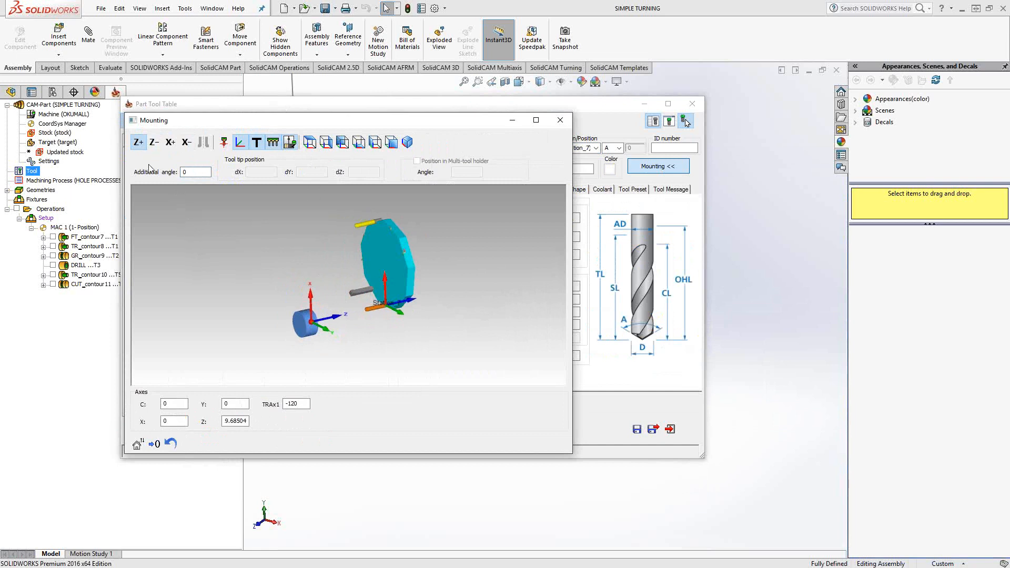
Set the mounting direction of the station 7 drill to X+ and inspect its orientation on the turret
{"action": "scroll", "coordinate": [375, 311], "scroll_direction": "up", "scroll_amount": 2}
{"action": "middle_click_drag", "start_coordinate": [374, 307], "coordinate": [263, 312]}
{"action": "middle_click_drag", "start_coordinate": [263, 312], "coordinate": [359, 337]}
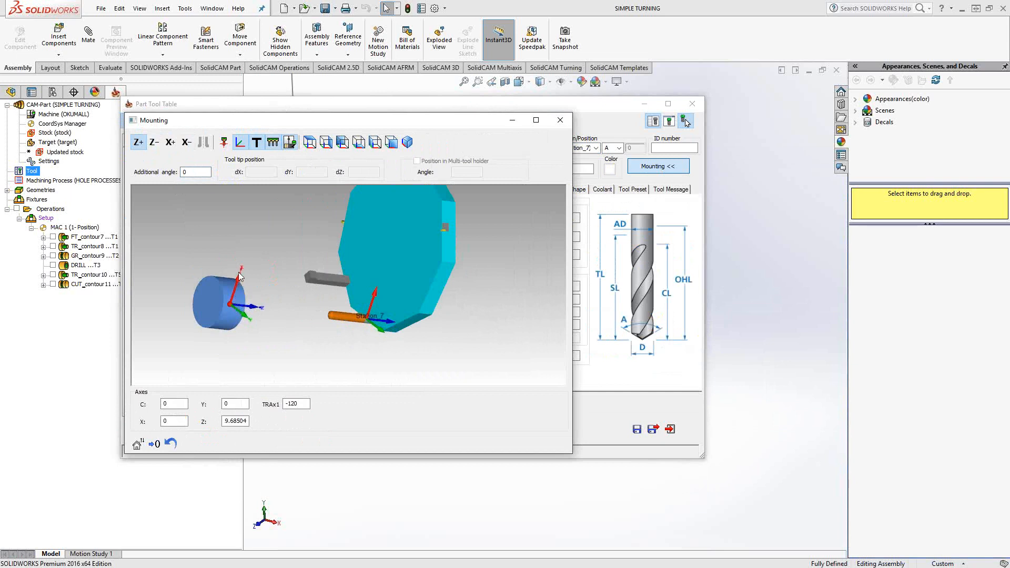
{"action": "left_click", "coordinate": [171, 144]}
{"action": "mouse_move", "coordinate": [351, 343]}
{"action": "middle_mouse_down"}
{"action": "mouse_move", "coordinate": [271, 286]}
{"action": "mouse_move", "coordinate": [362, 317]}
{"action": "mouse_move", "coordinate": [283, 327]}
{"action": "mouse_move", "coordinate": [334, 333]}
{"action": "middle_mouse_up"}
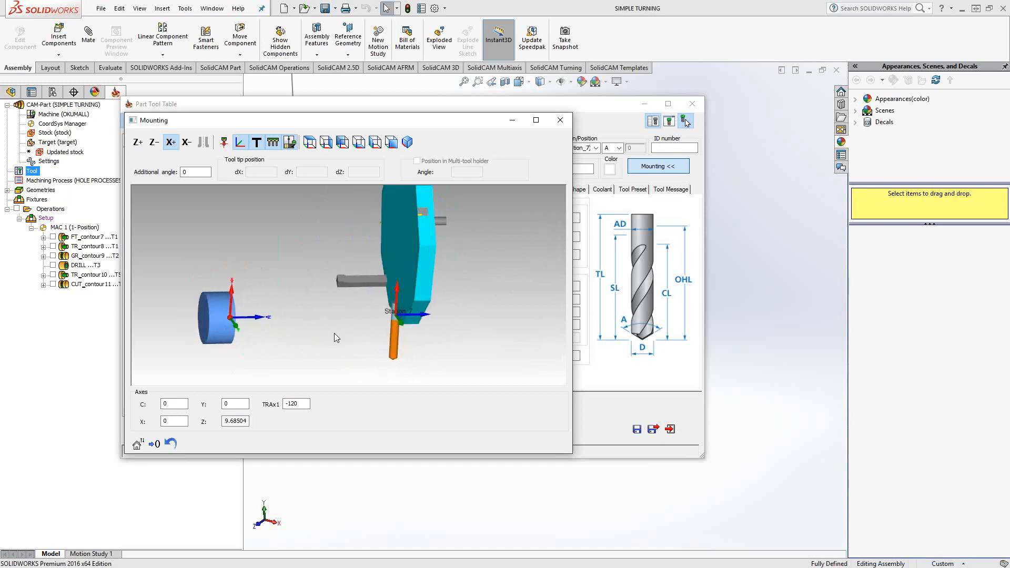